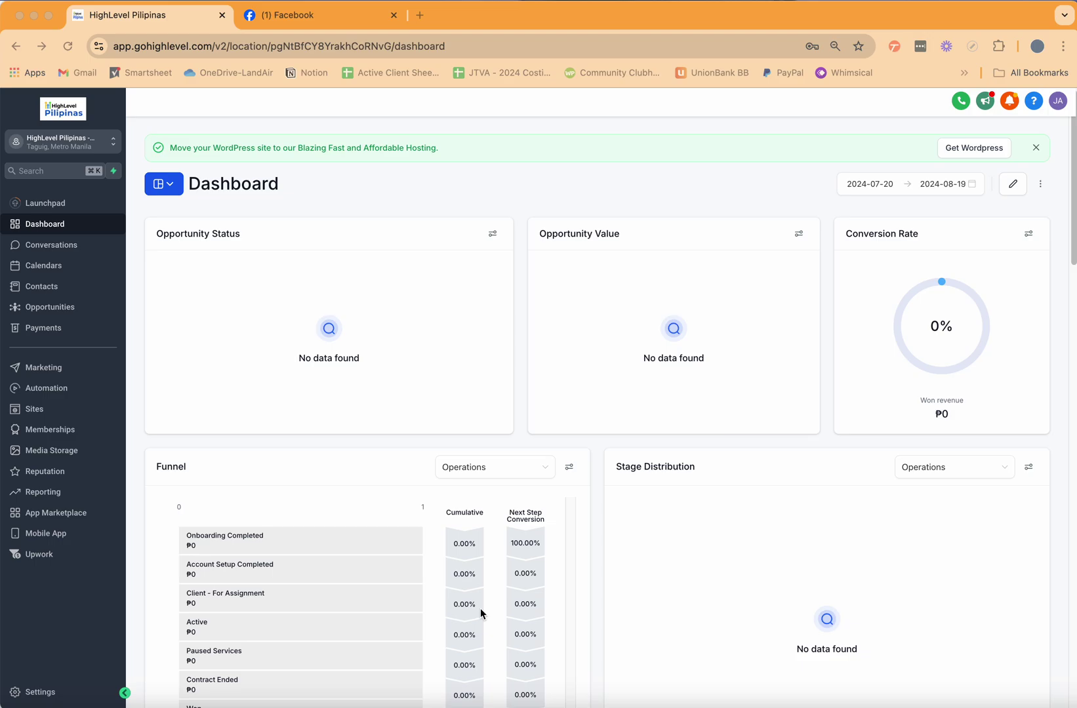
Step: Open the Conversations inbox to see the Facebook Messenger conversation containing 'Test'
{"action": "left_click", "coordinate": [51, 245]}
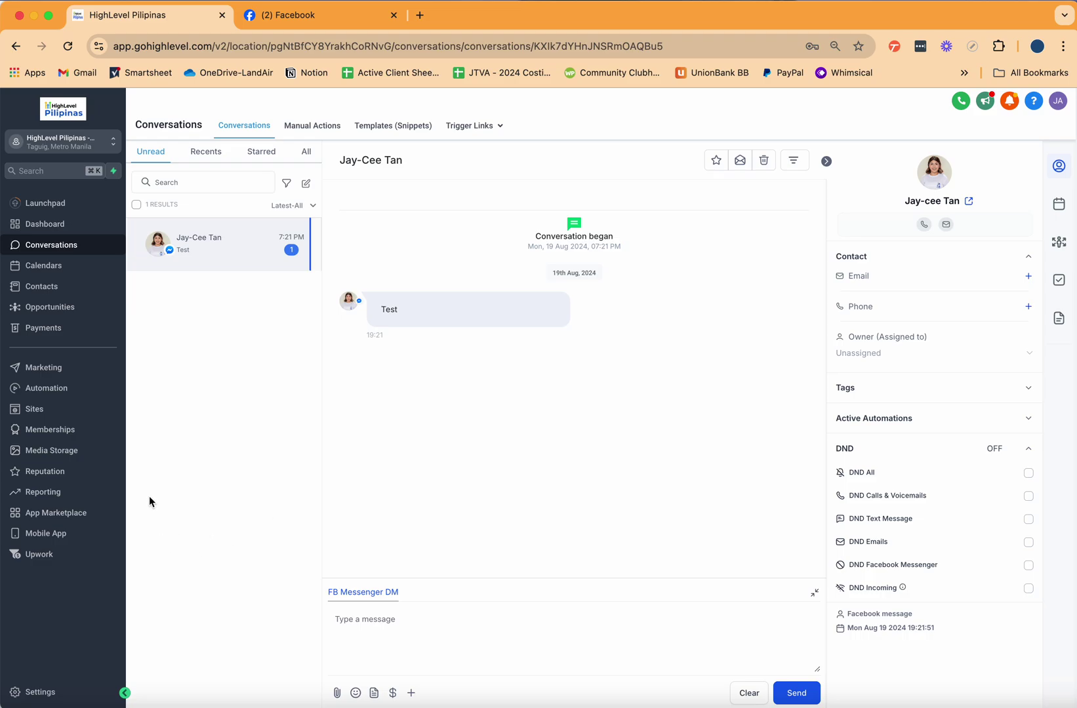
Step: Go to Settings > Integrations to view Facebook connected to the Miss Probinsyana page
{"action": "left_click", "coordinate": [39, 692]}
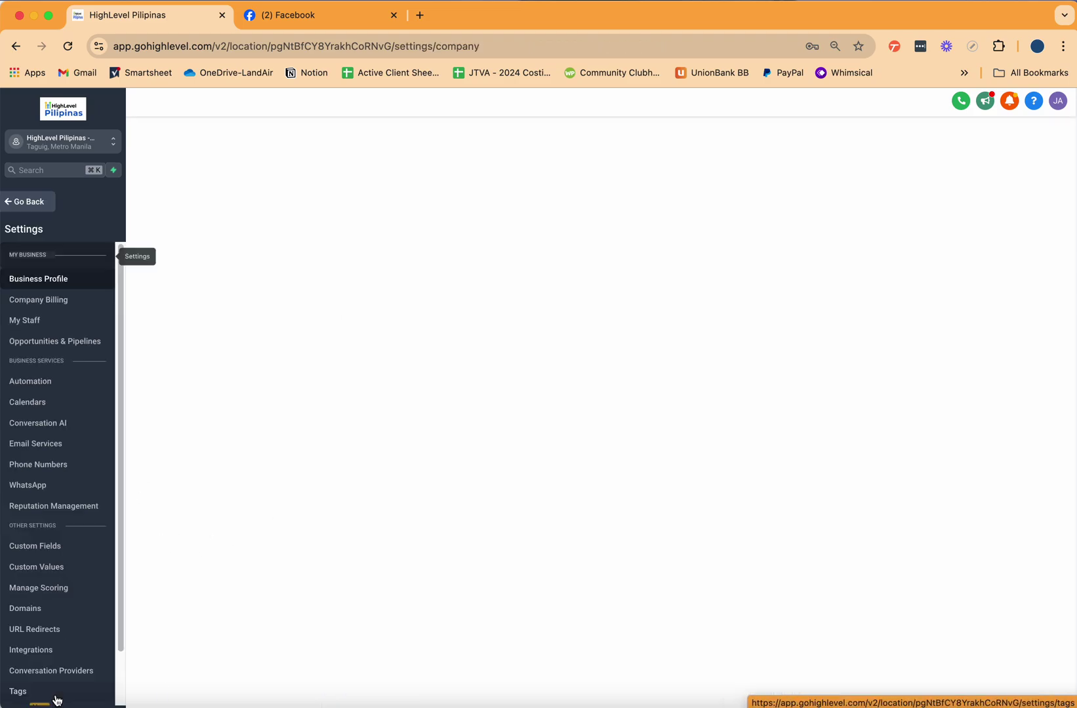
{"action": "scroll", "coordinate": [100, 394], "scroll_direction": "down", "scroll_amount": 2}
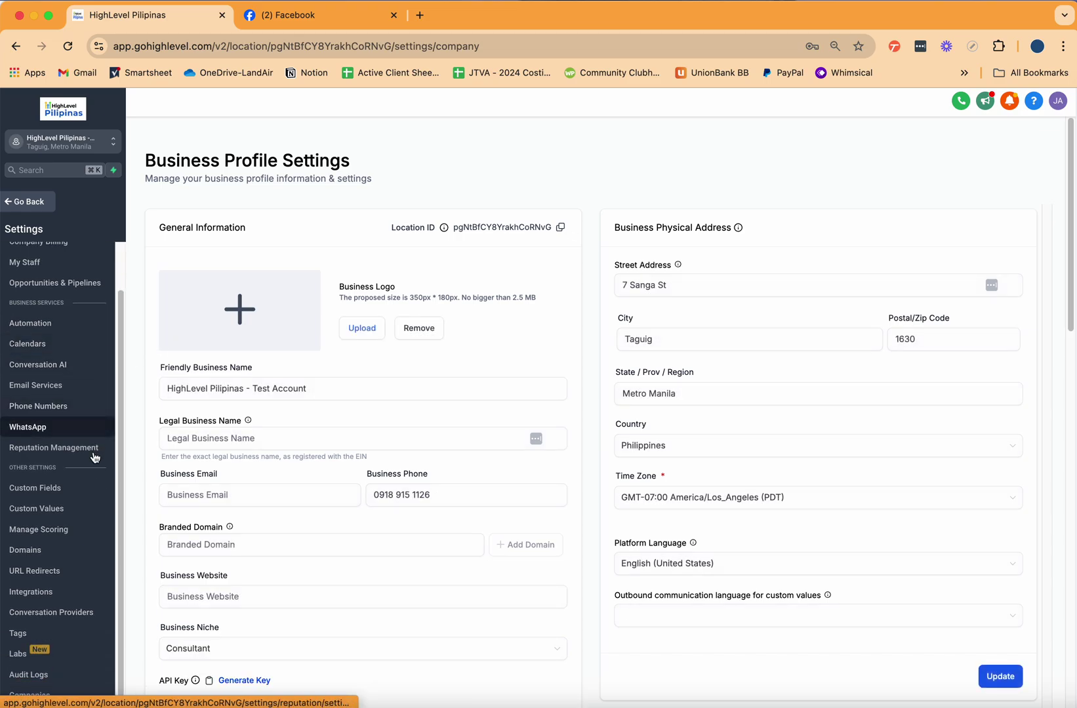
{"action": "left_click", "coordinate": [63, 598]}
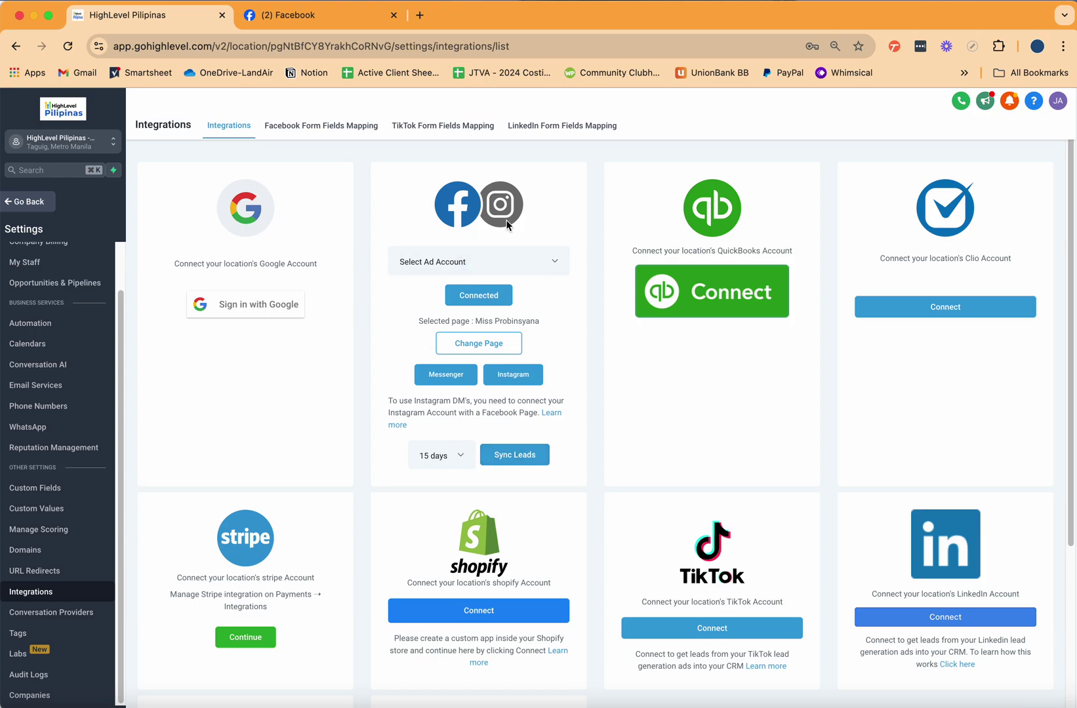
Step: Remove the existing Facebook connection and confirm the deletion
{"action": "left_click", "coordinate": [495, 299]}
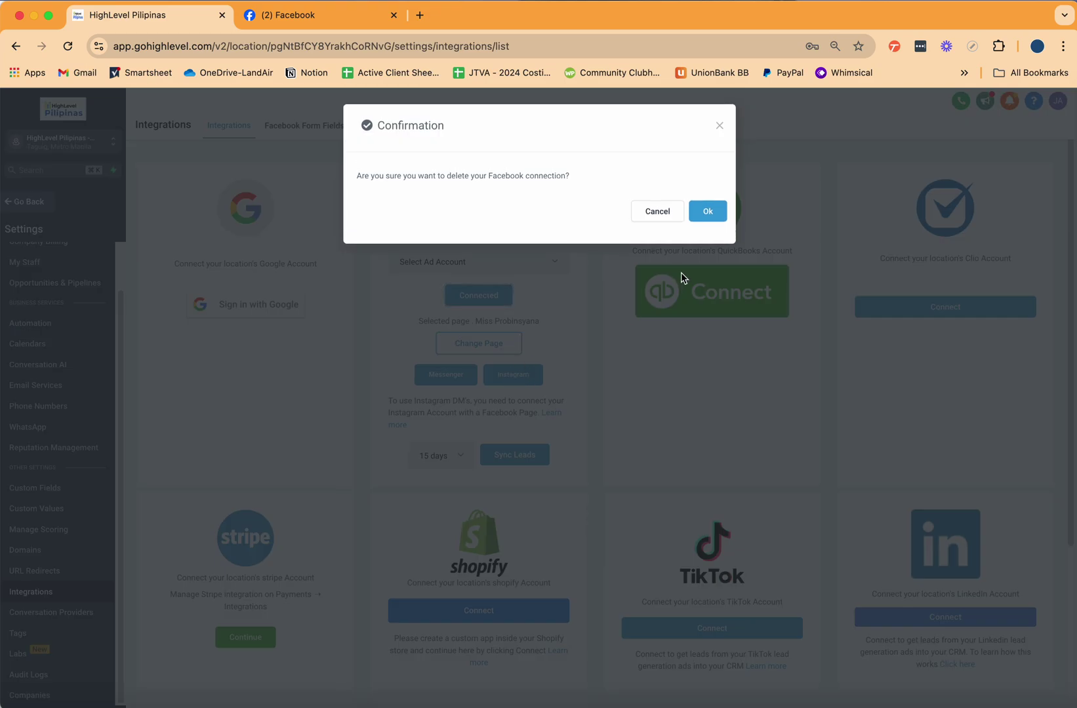
{"action": "left_click", "coordinate": [711, 216]}
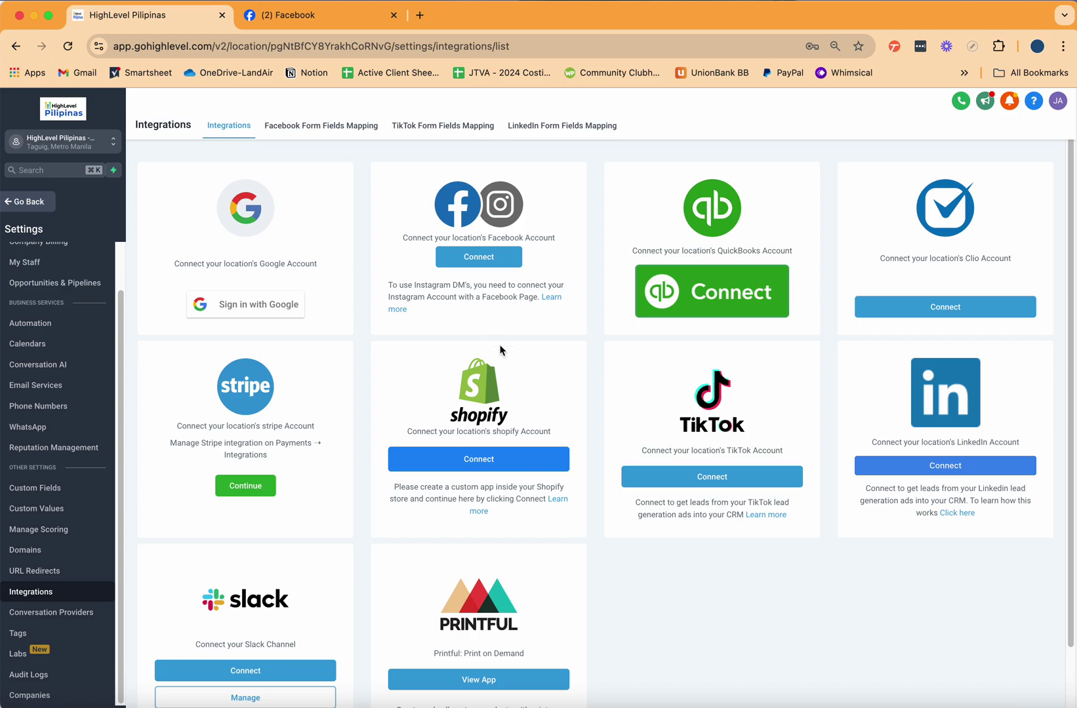
Step: Connect Facebook with the logged-in account and open the page list to pick Miss Probinsyana
{"action": "left_click", "coordinate": [491, 259]}
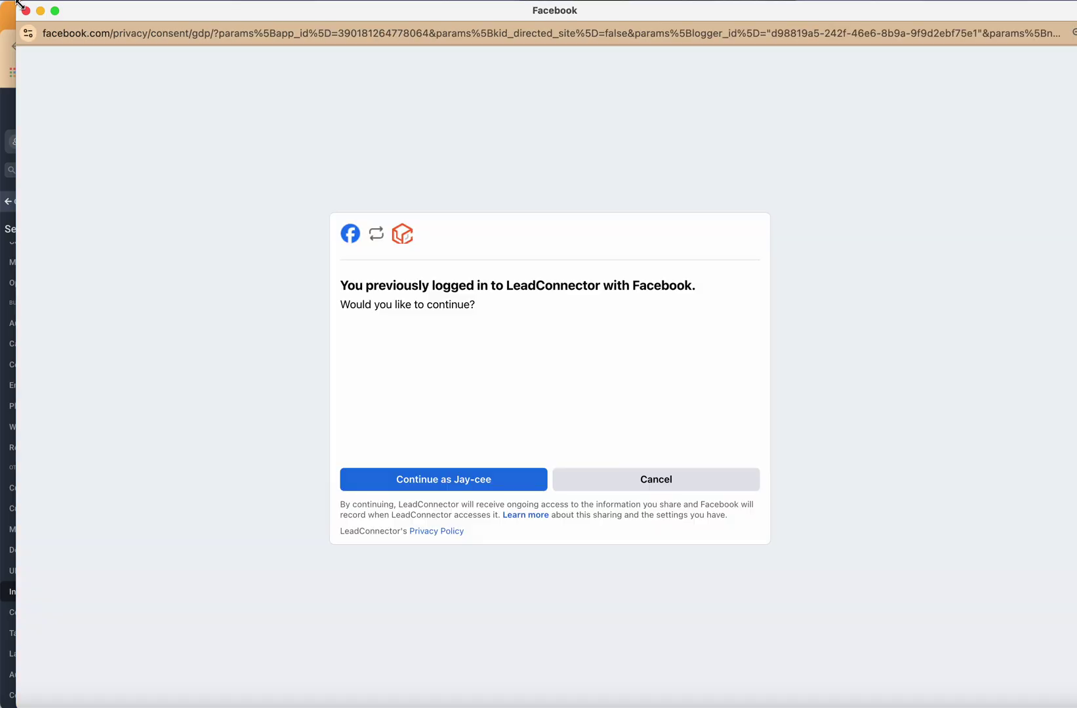
{"action": "left_click_drag", "start_coordinate": [300, 17], "coordinate": [386, 166]}
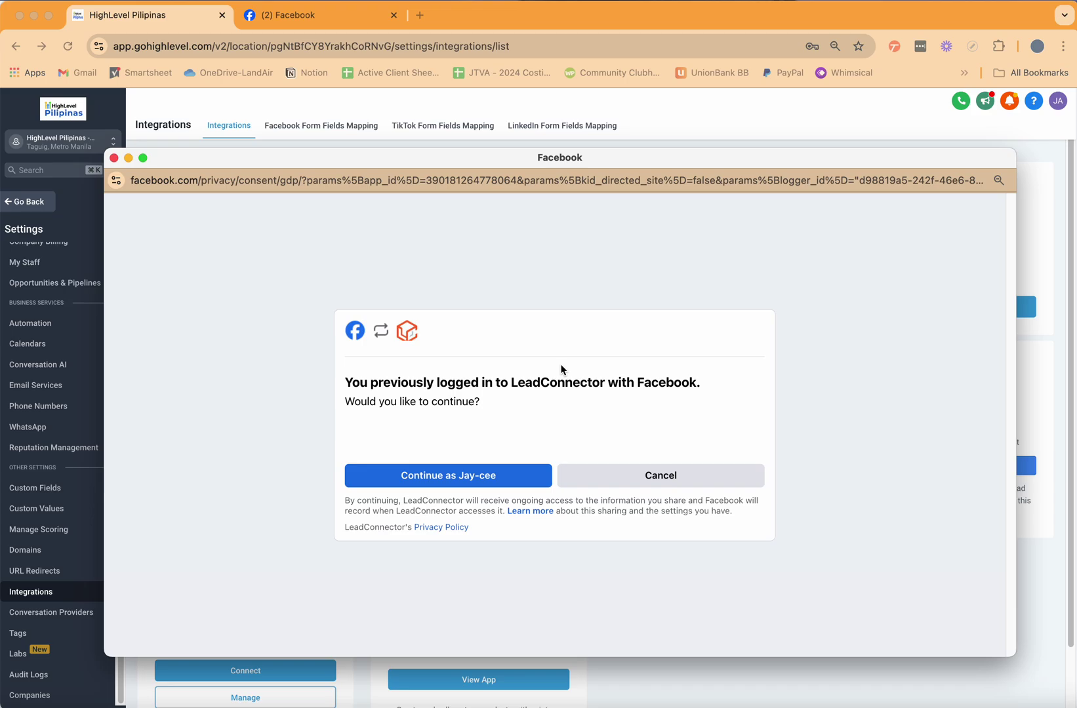
{"action": "left_click", "coordinate": [510, 485]}
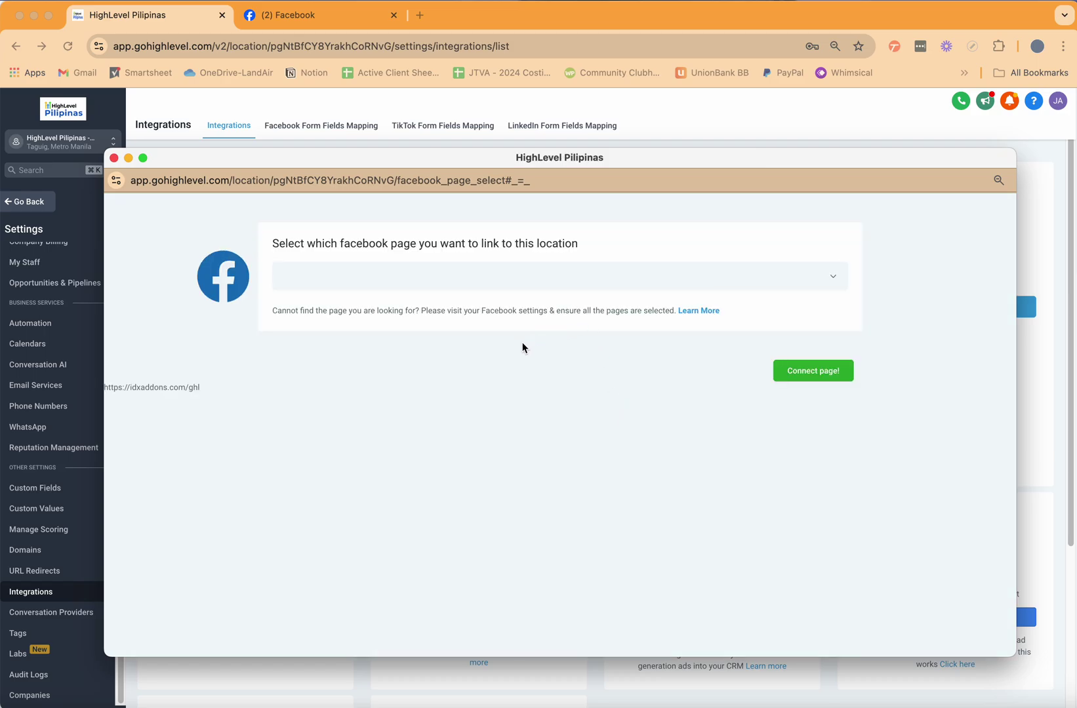
{"action": "left_click", "coordinate": [510, 290]}
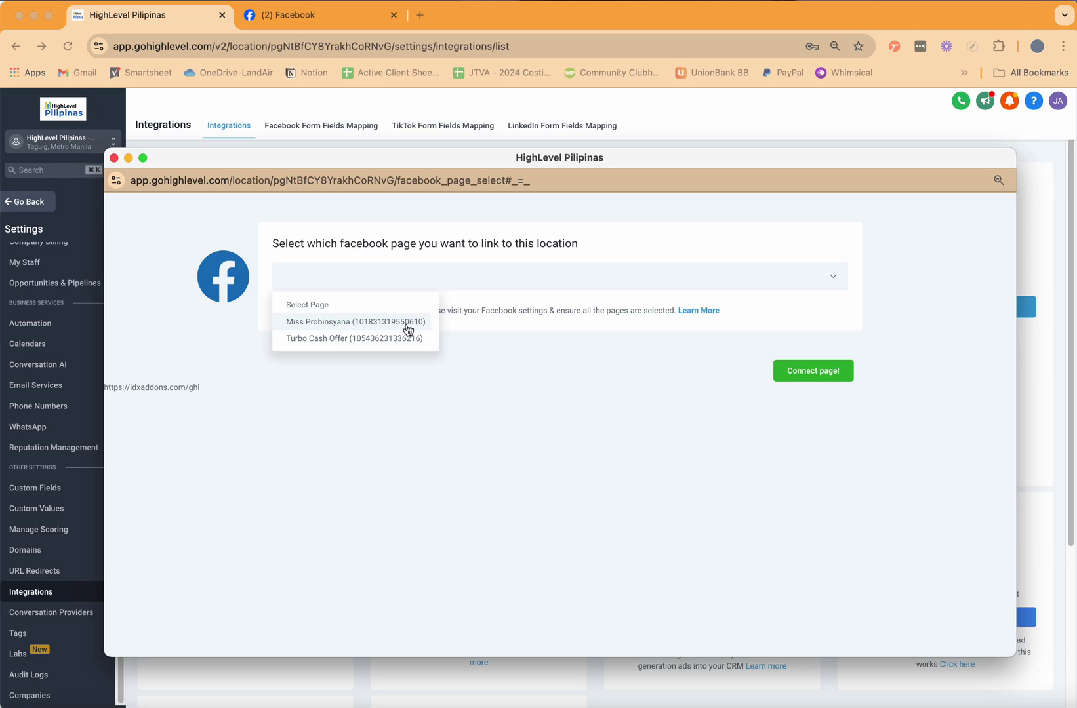
{"action": "left_click", "coordinate": [509, 290]}
{"action": "left_click", "coordinate": [469, 281]}
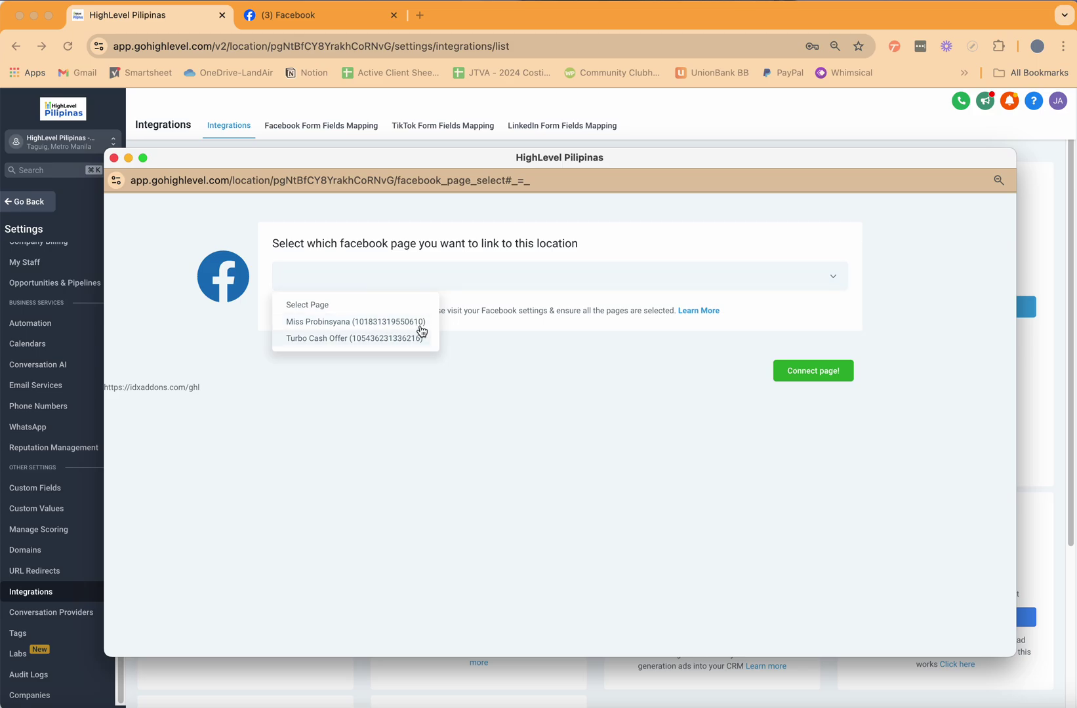
Step: Show all Facebook profiles and Pages, then switch back to the HighLevel tab
{"action": "left_click", "coordinate": [328, 14]}
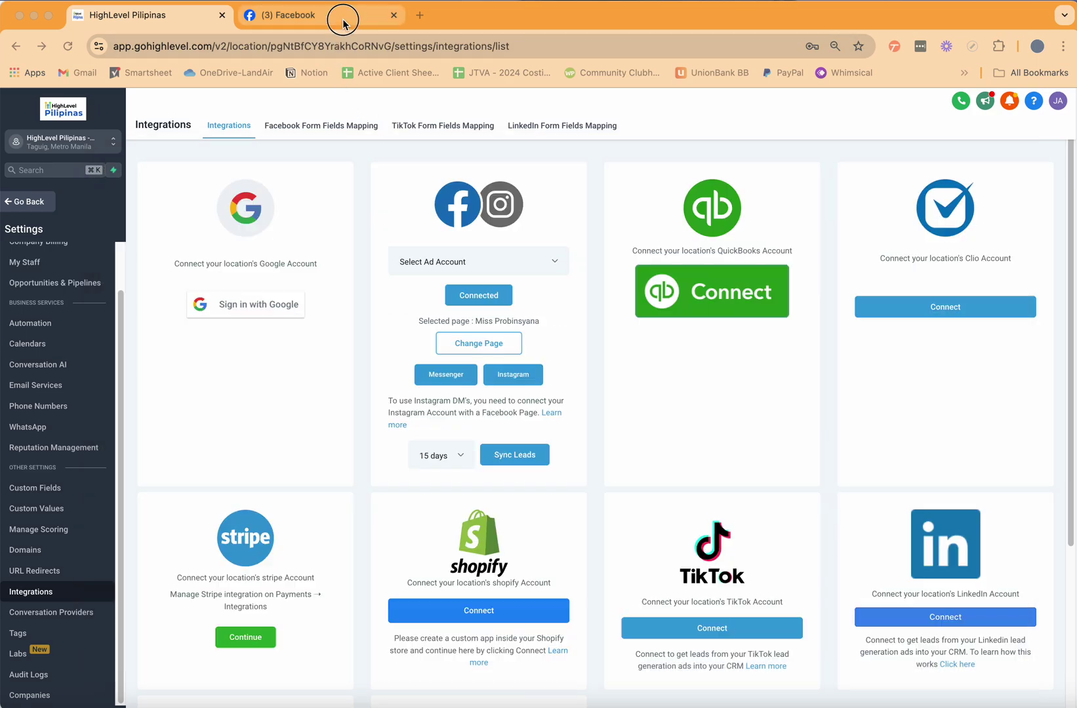
{"action": "left_click", "coordinate": [1045, 106]}
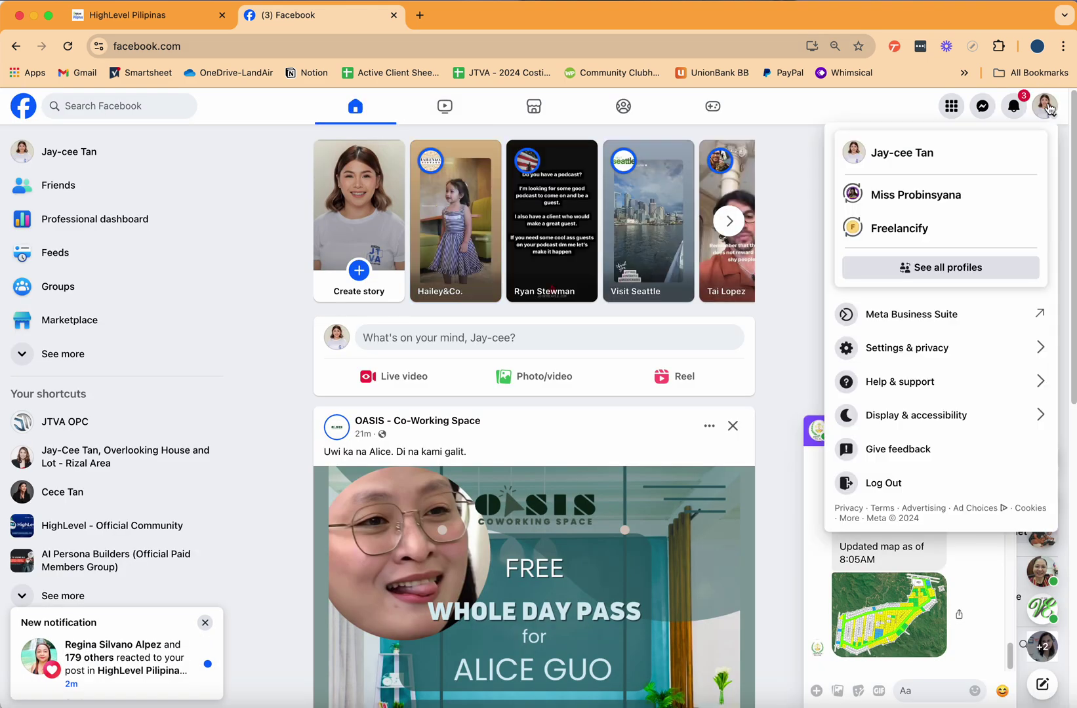
{"action": "left_click", "coordinate": [934, 270]}
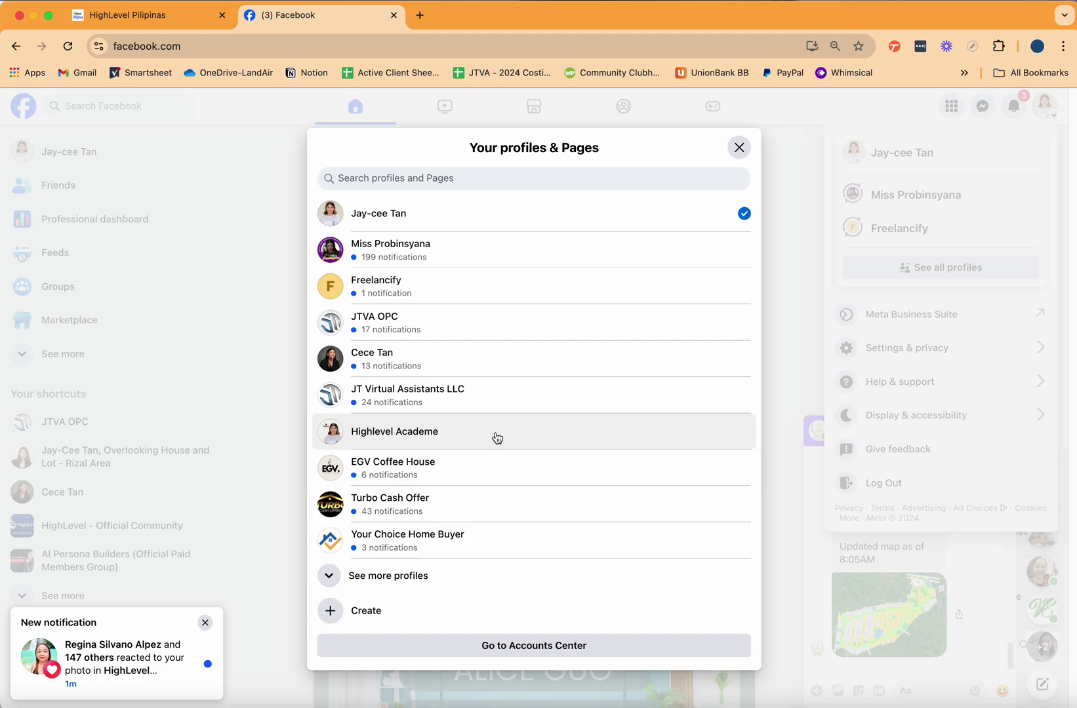
{"action": "left_click", "coordinate": [184, 15]}
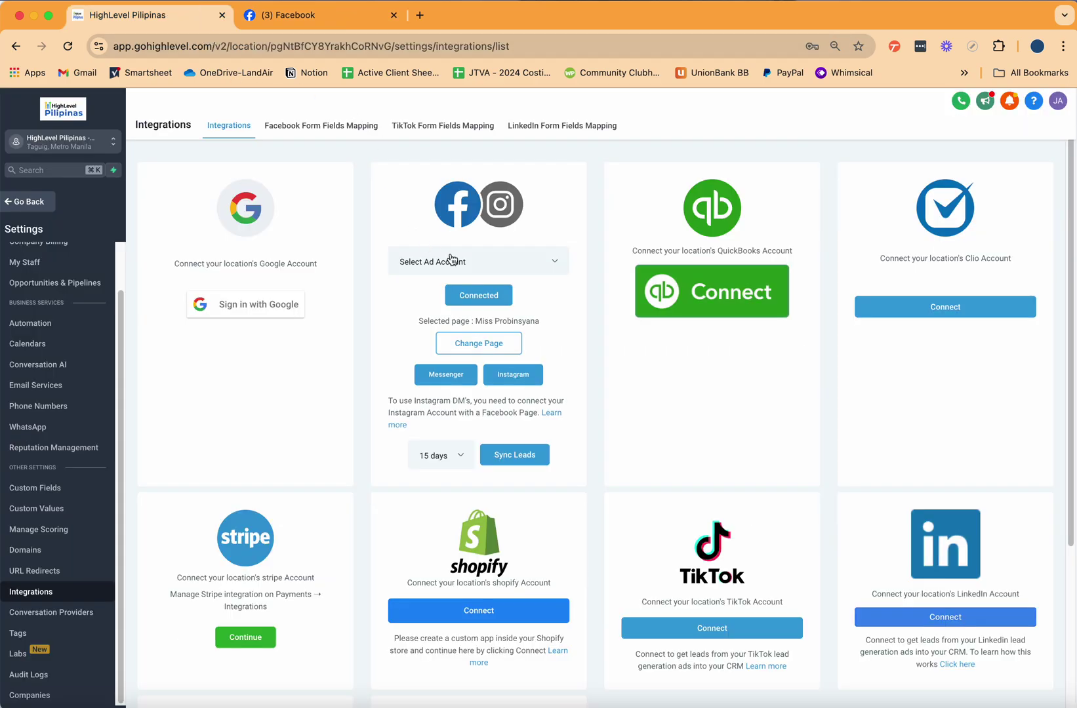
Step: Start changing the linked Facebook page, then return to the Facebook tab
{"action": "left_click", "coordinate": [484, 347]}
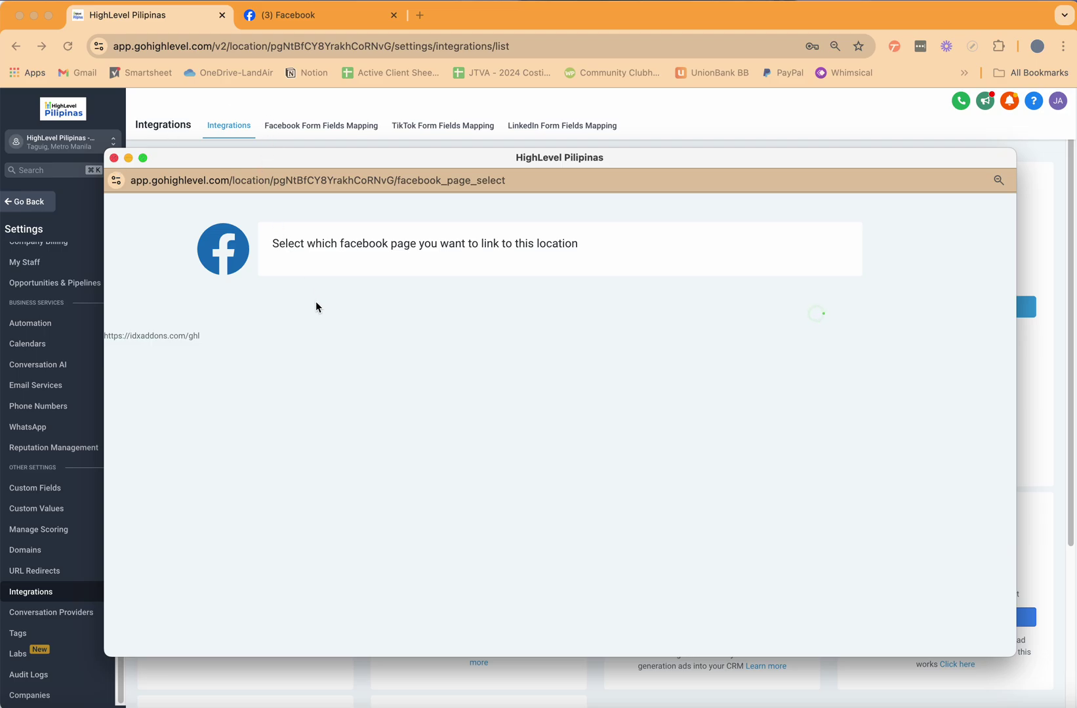
{"action": "left_click", "coordinate": [350, 21]}
Step: Open Facebook's Settings page through the account menu's Settings & privacy
{"action": "left_click", "coordinate": [739, 147]}
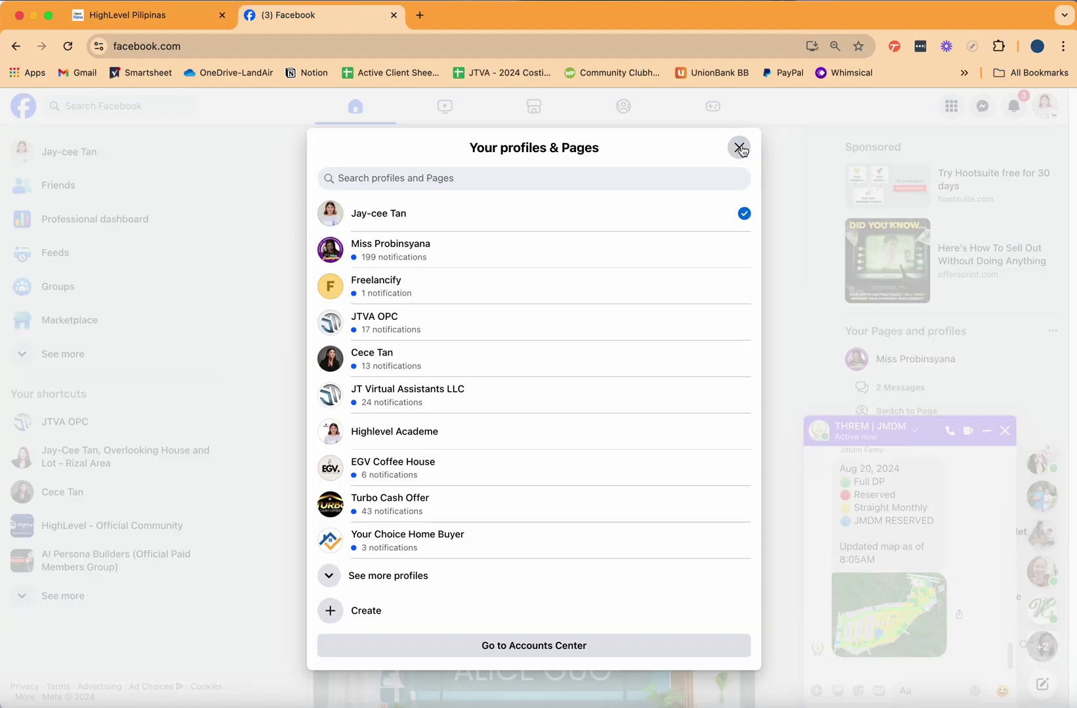
{"action": "left_click", "coordinate": [1049, 107]}
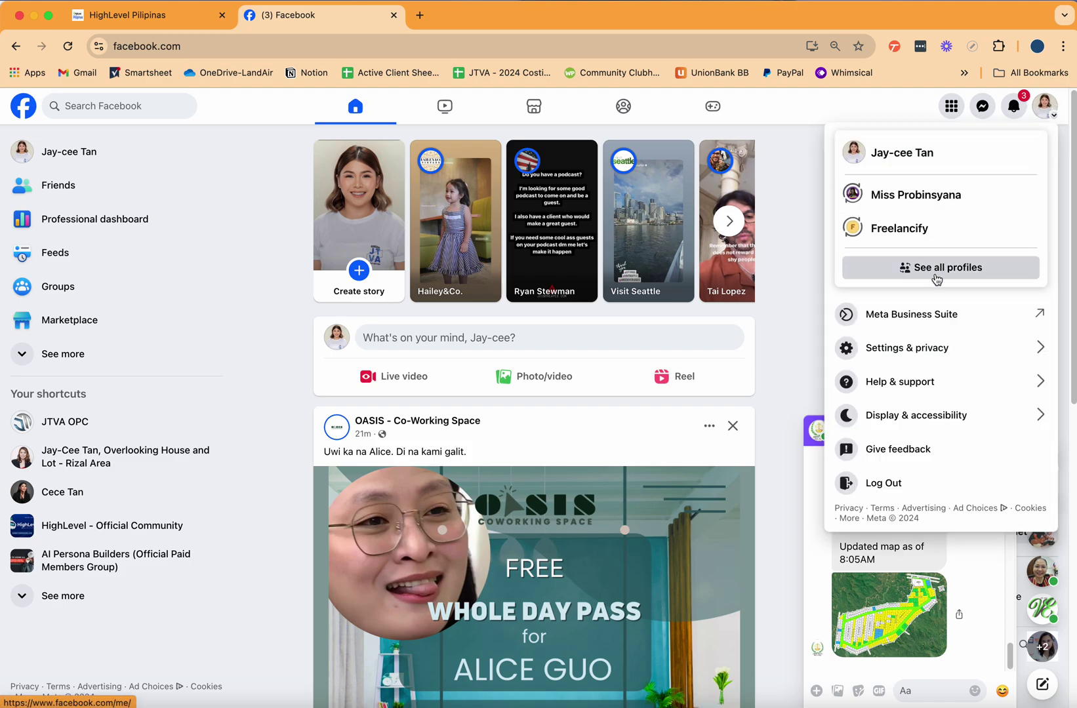
{"action": "left_click", "coordinate": [923, 359]}
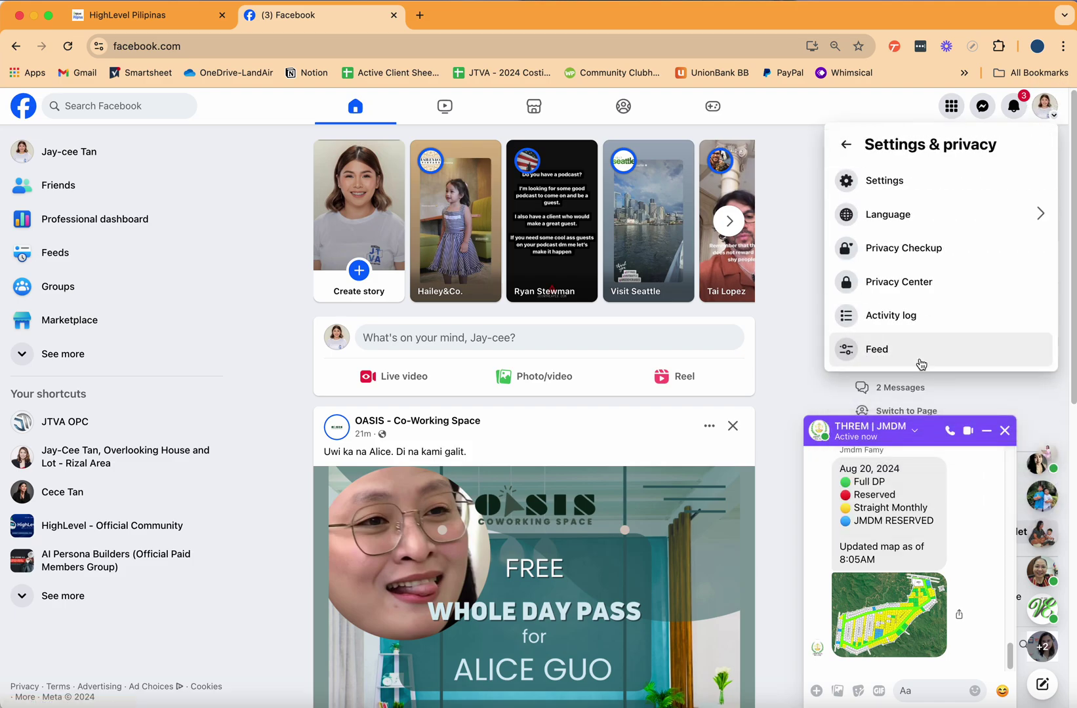
{"action": "left_click", "coordinate": [922, 186]}
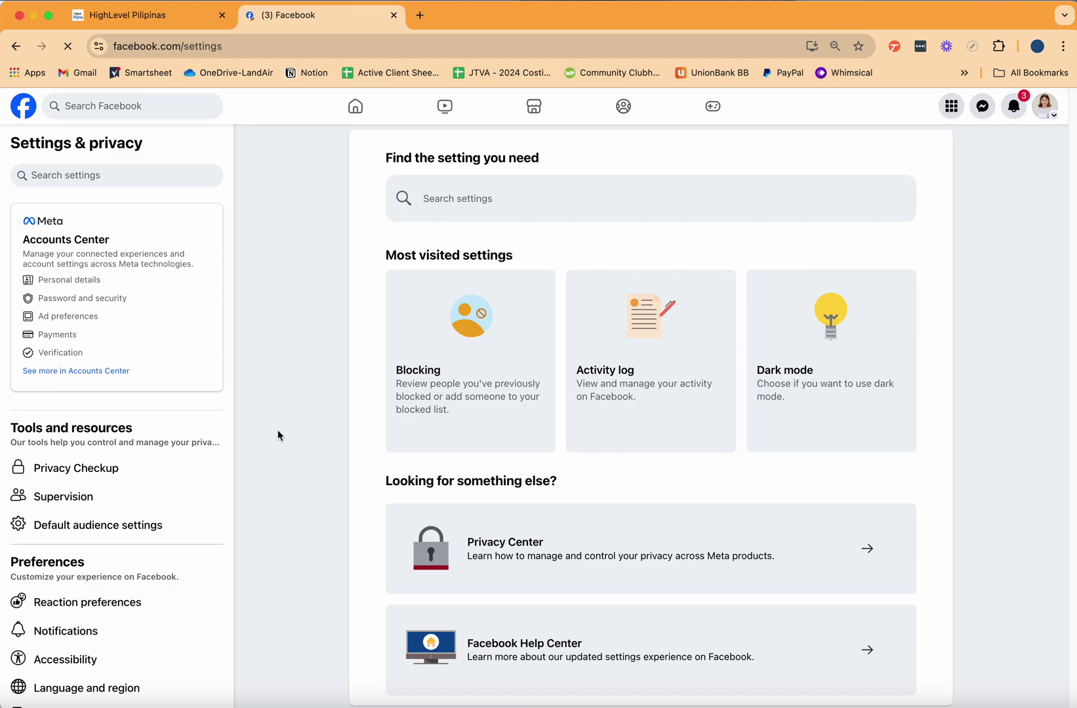
{"action": "scroll", "coordinate": [193, 557], "scroll_direction": "down", "scroll_amount": 5}
{"action": "scroll", "coordinate": [191, 571], "scroll_direction": "down", "scroll_amount": 10}
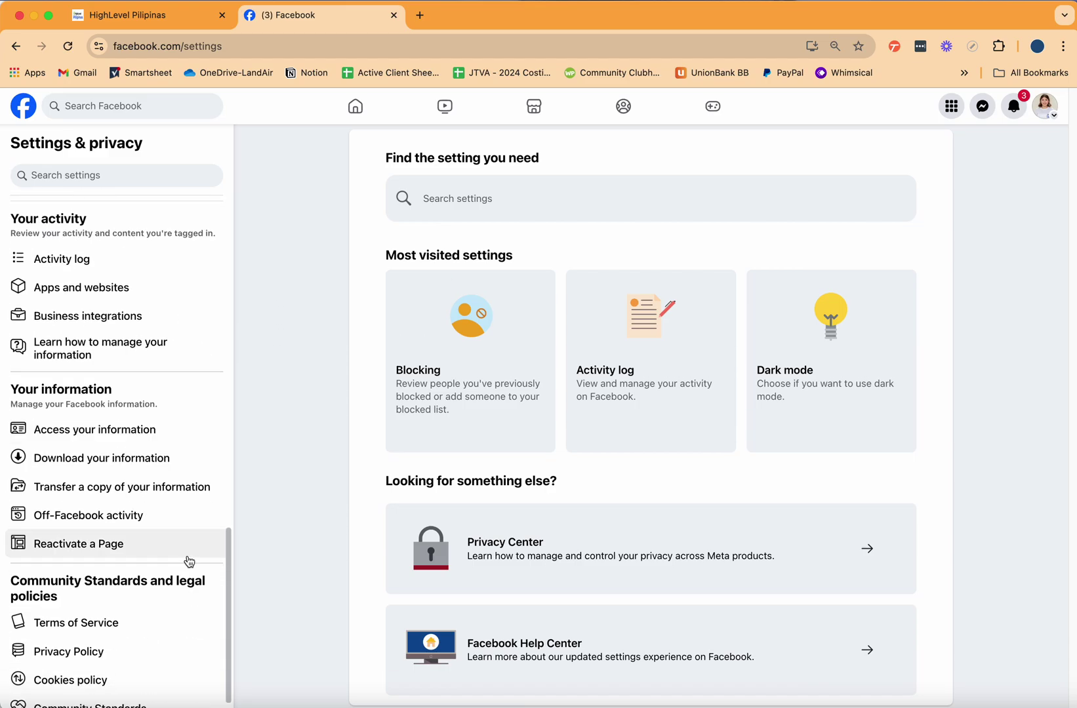
Step: Open Business integrations under Access your information, glance at HighLevel, and come back
{"action": "left_click", "coordinate": [118, 430]}
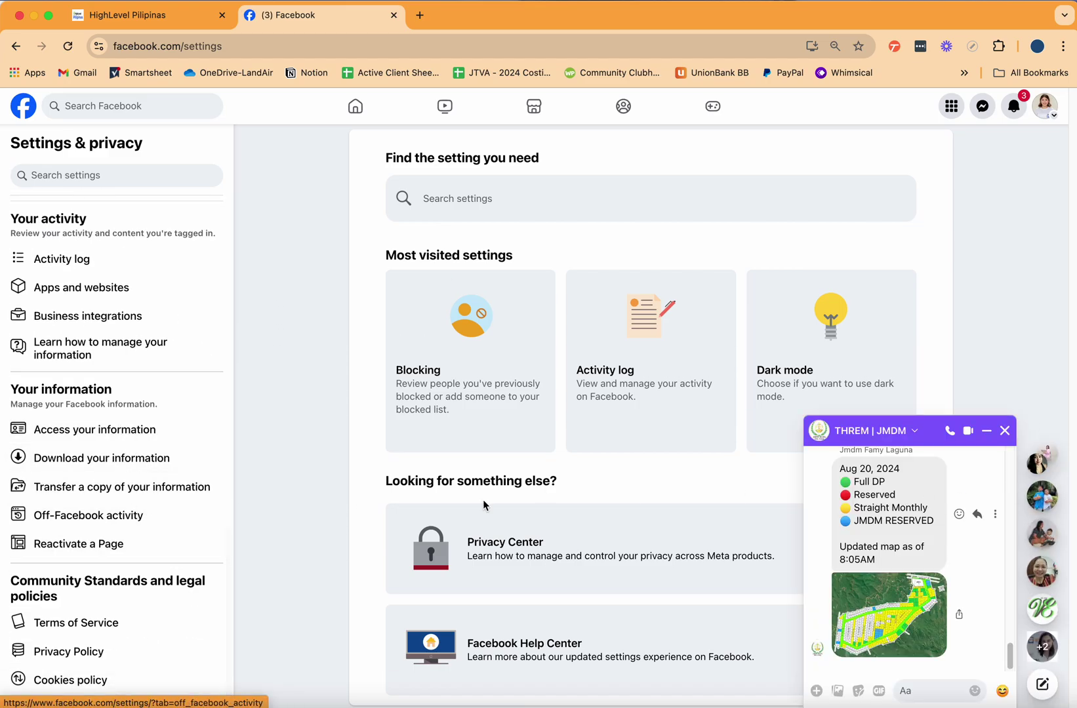
{"action": "left_click", "coordinate": [126, 317]}
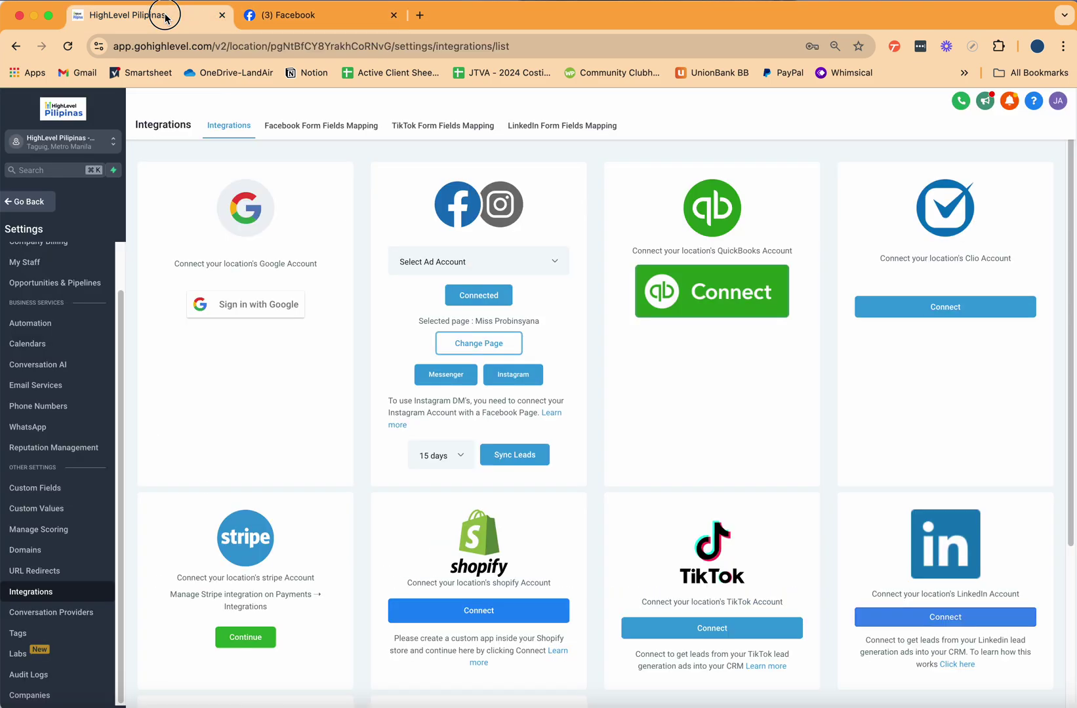
{"action": "left_click", "coordinate": [110, 13]}
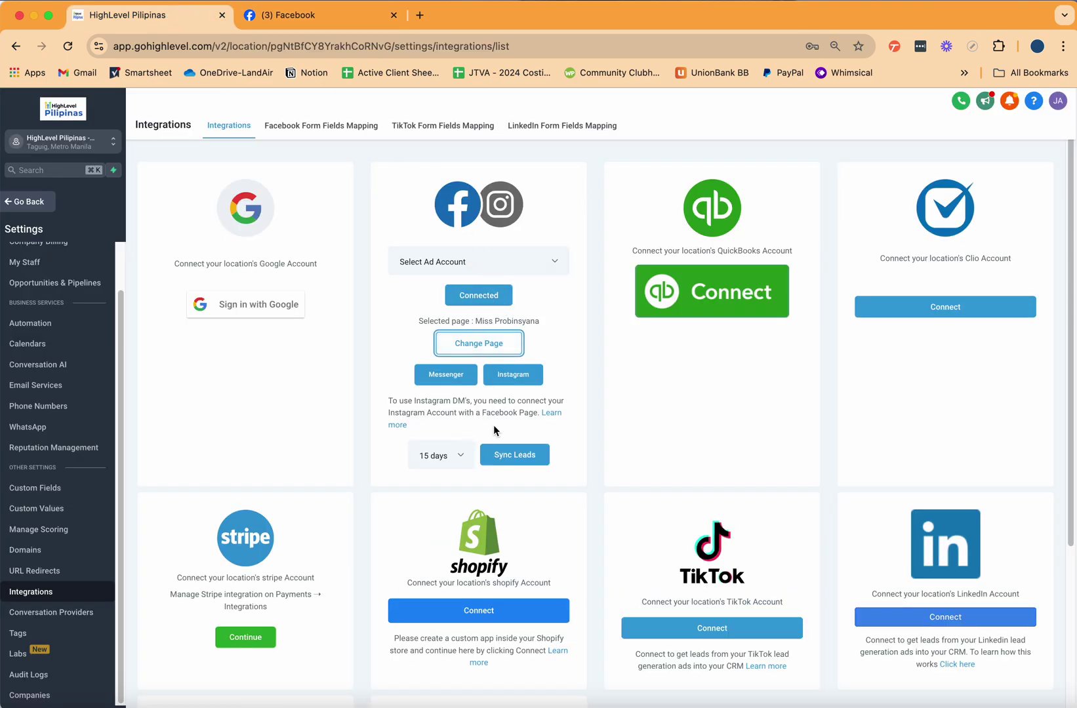
{"action": "left_click", "coordinate": [286, 20]}
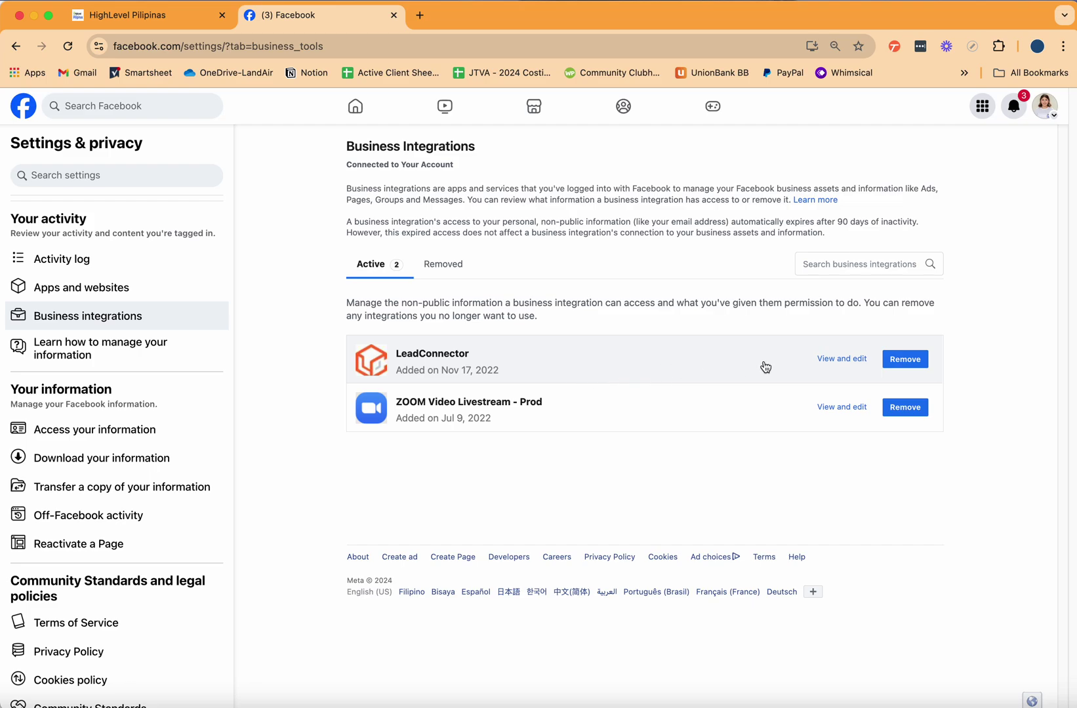
Step: Open LeadConnector's permissions and expand all Pages, showing Miss Probinsyana and Turbo Cash Offer granted
{"action": "left_click", "coordinate": [833, 362]}
{"action": "scroll", "coordinate": [779, 305], "scroll_direction": "down", "scroll_amount": 5}
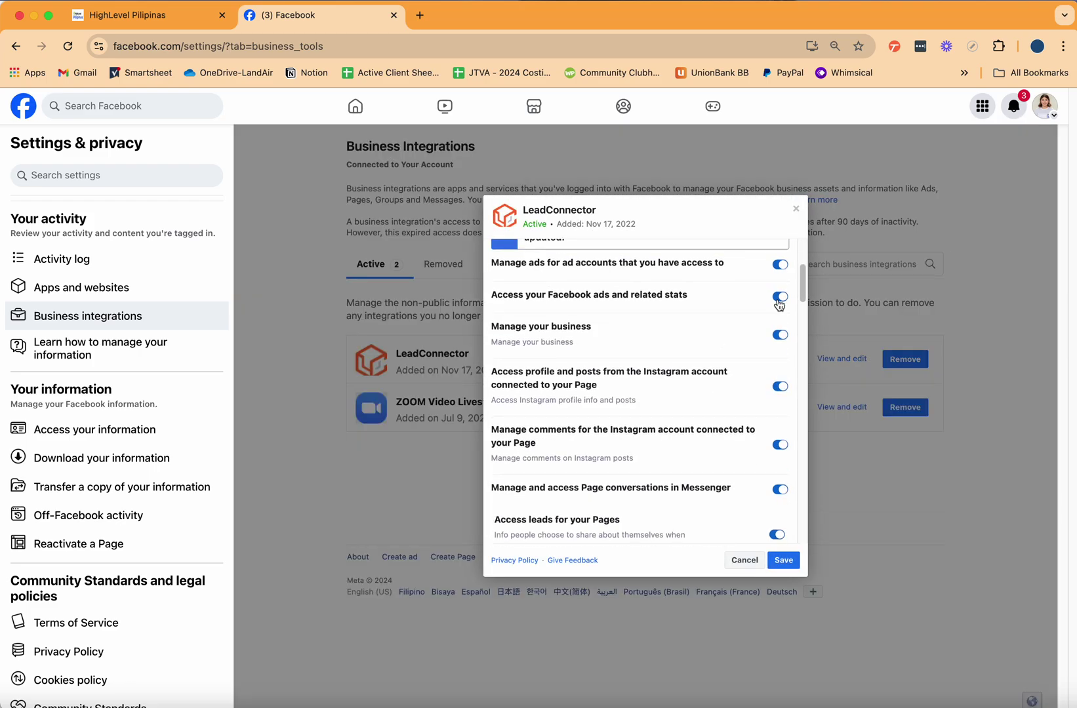
{"action": "scroll", "coordinate": [705, 381], "scroll_direction": "down", "scroll_amount": 10}
{"action": "scroll", "coordinate": [713, 363], "scroll_direction": "up", "scroll_amount": 4}
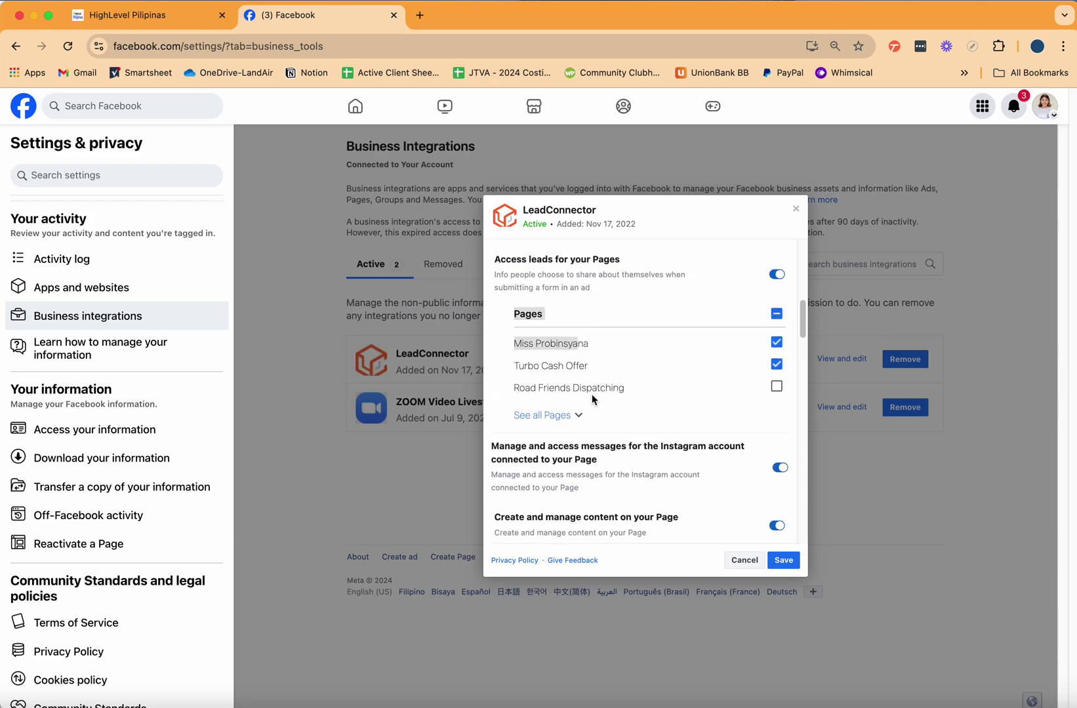
{"action": "left_click", "coordinate": [544, 410]}
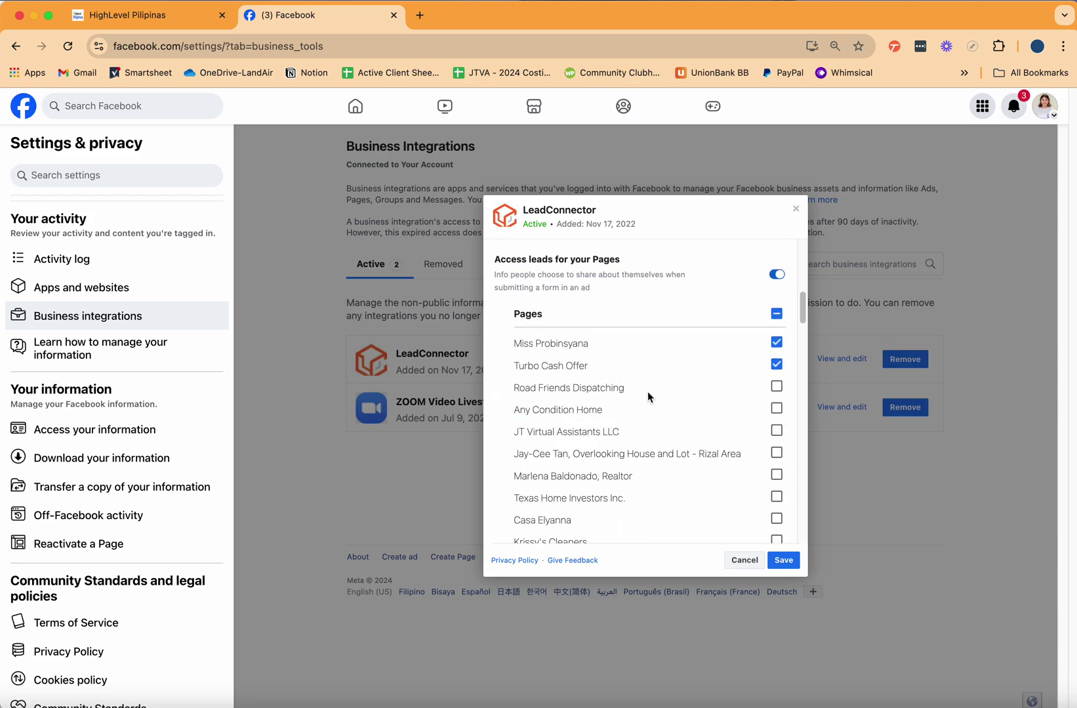
{"action": "left_click_drag", "start_coordinate": [514, 343], "coordinate": [623, 370]}
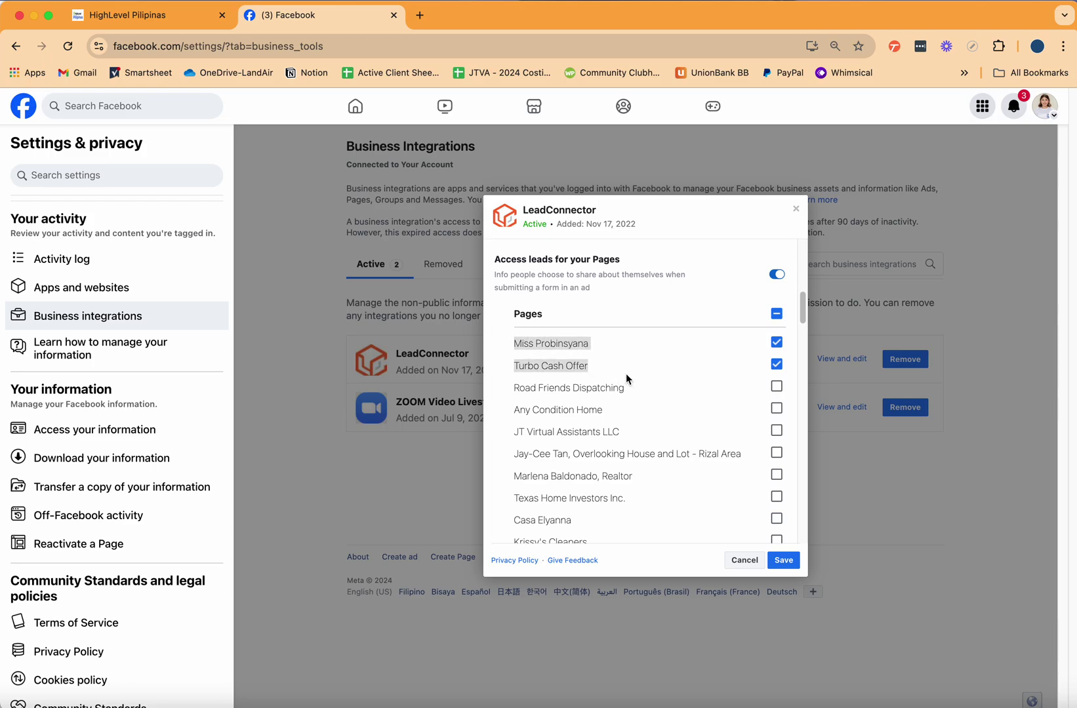
Step: Review the remaining permission toggles and page checkboxes down to Save
{"action": "scroll", "coordinate": [695, 387], "scroll_direction": "down", "scroll_amount": 1}
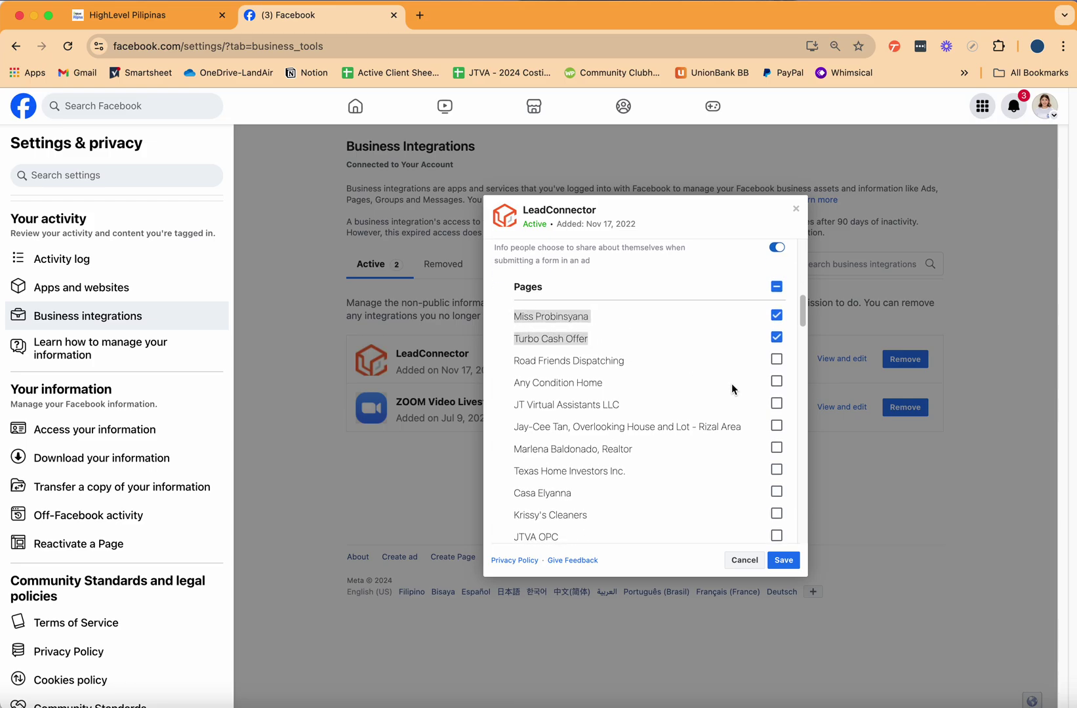
{"action": "scroll", "coordinate": [754, 341], "scroll_direction": "down", "scroll_amount": 3}
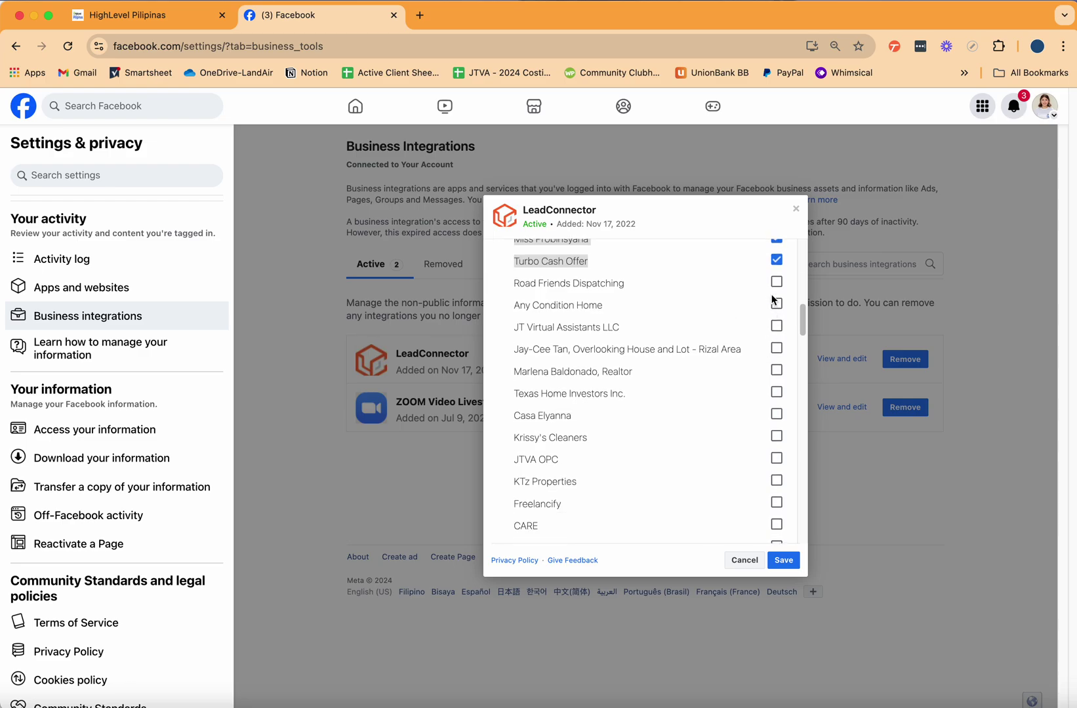
{"action": "scroll", "coordinate": [767, 327], "scroll_direction": "down", "scroll_amount": 3}
{"action": "scroll", "coordinate": [766, 325], "scroll_direction": "down", "scroll_amount": 20}
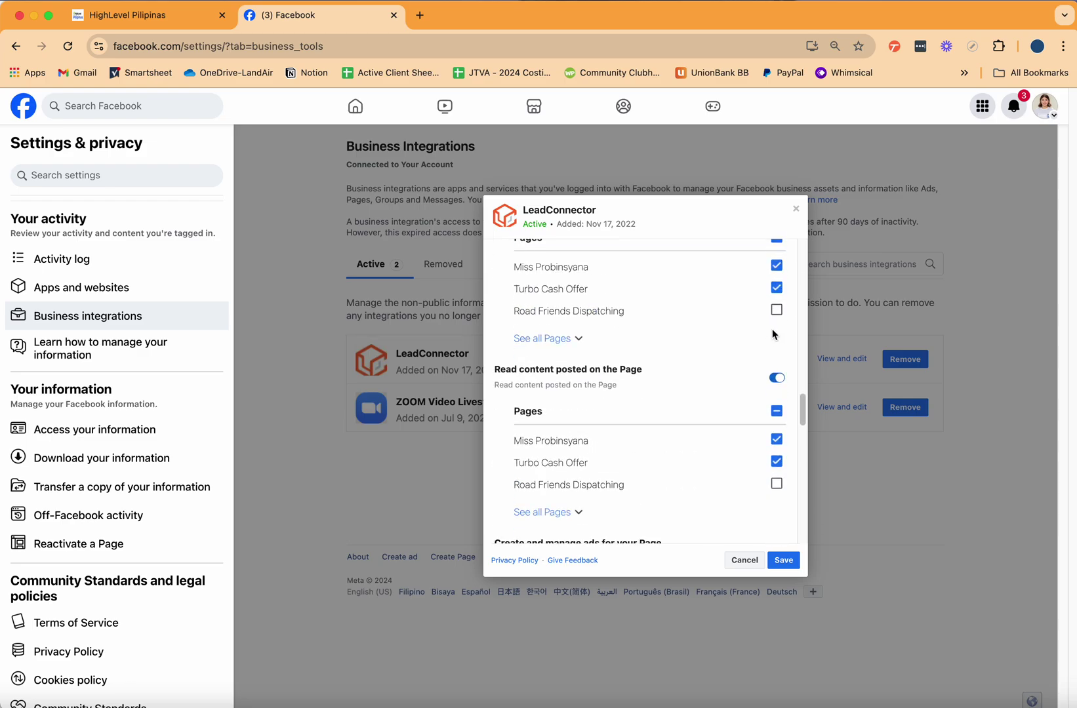
{"action": "scroll", "coordinate": [590, 341], "scroll_direction": "up", "scroll_amount": 1}
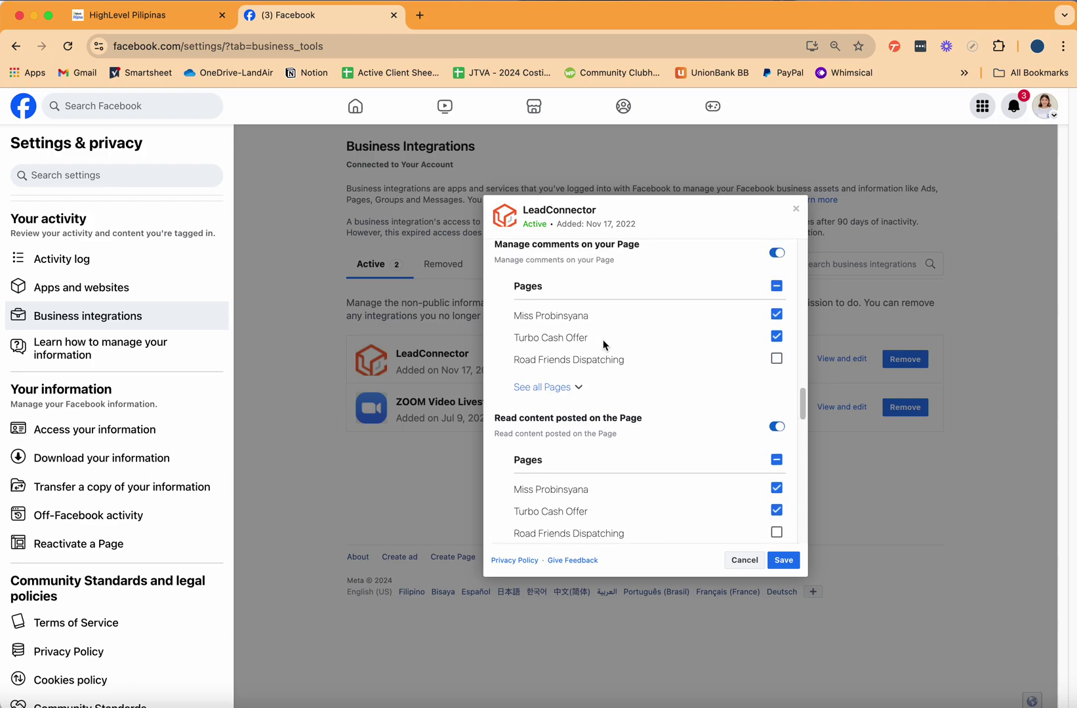
{"action": "scroll", "coordinate": [660, 380], "scroll_direction": "up", "scroll_amount": 10}
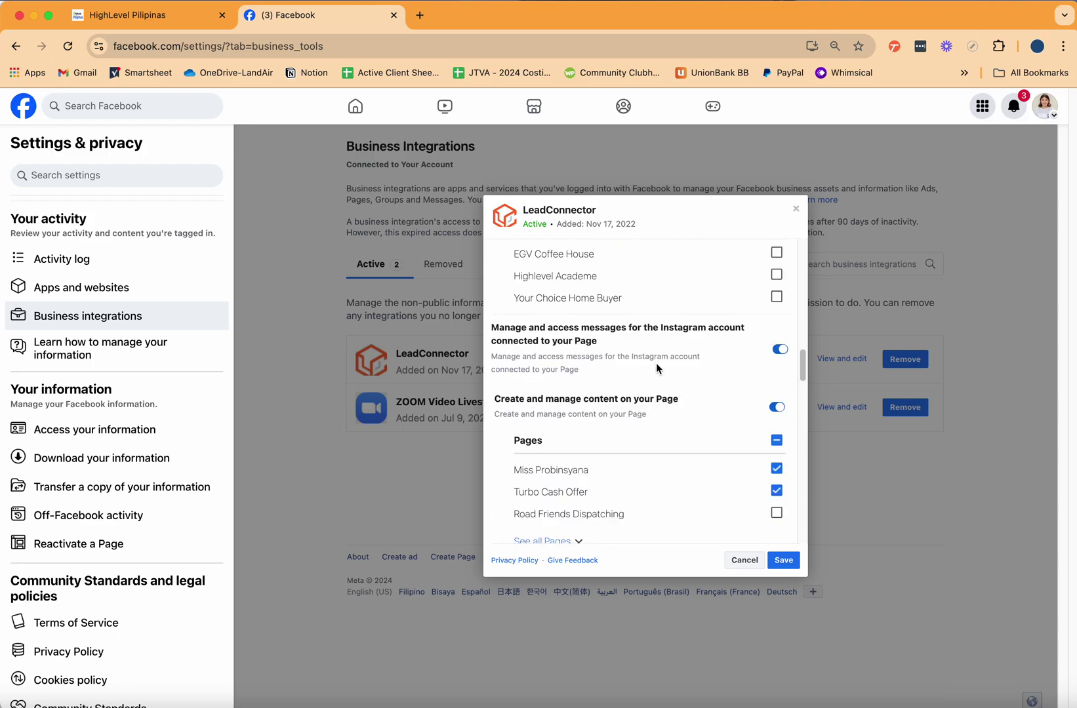
{"action": "scroll", "coordinate": [583, 406], "scroll_direction": "up", "scroll_amount": 5}
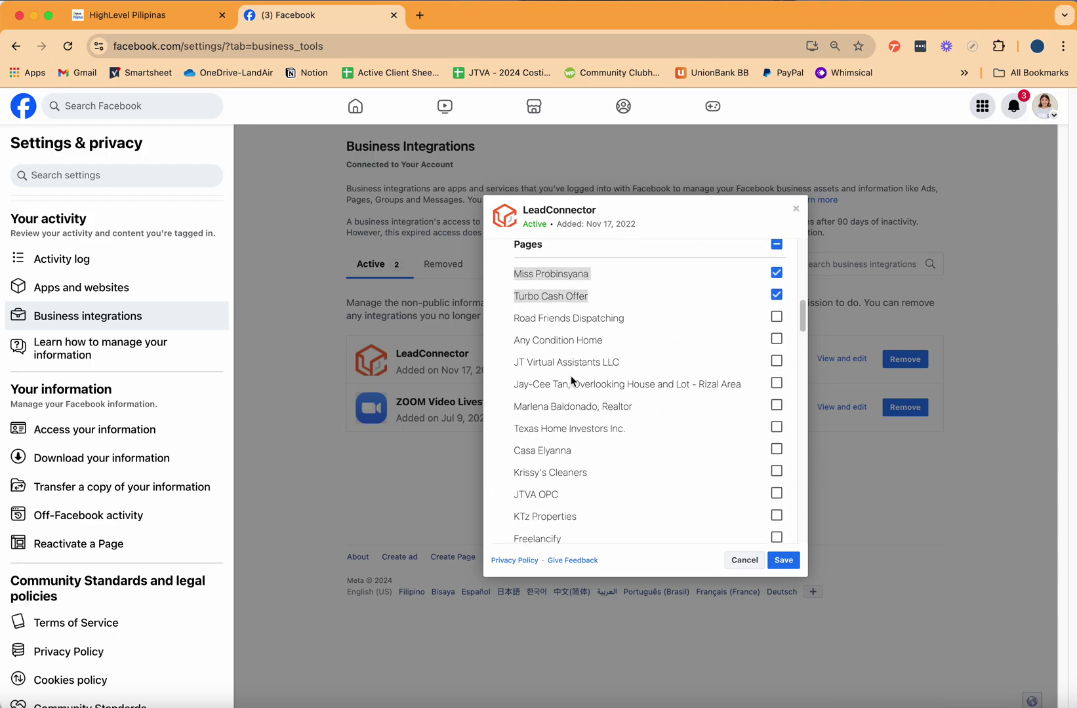
{"action": "left_click_drag", "start_coordinate": [506, 385], "coordinate": [616, 401]}
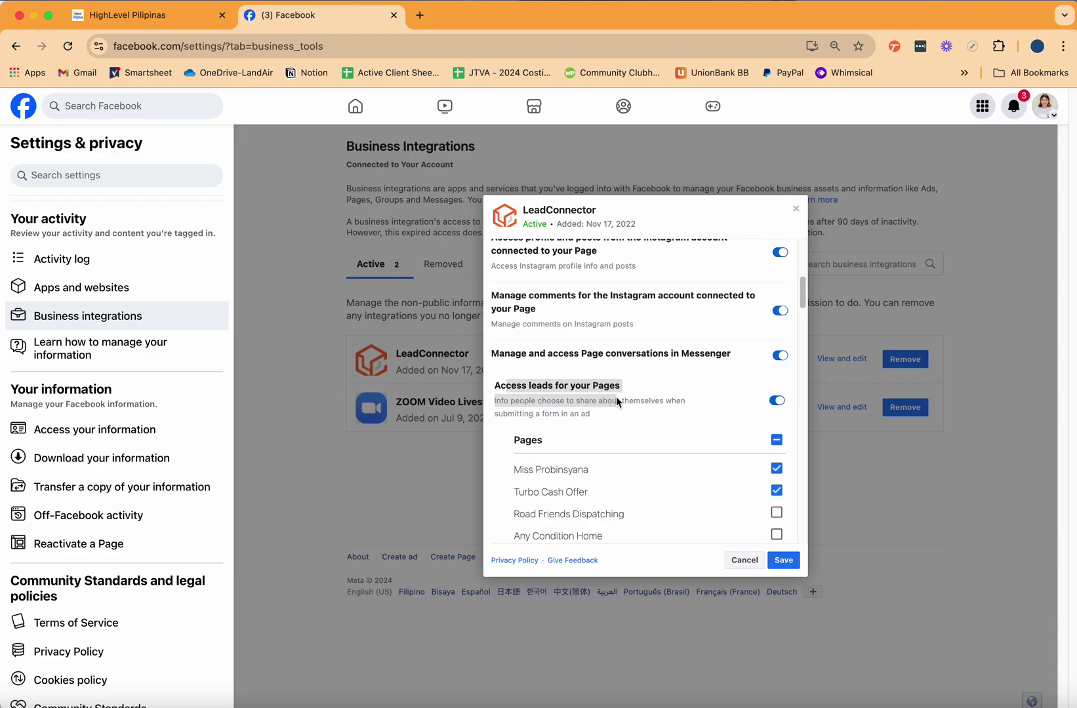
{"action": "left_click_drag", "start_coordinate": [797, 297], "coordinate": [800, 380]}
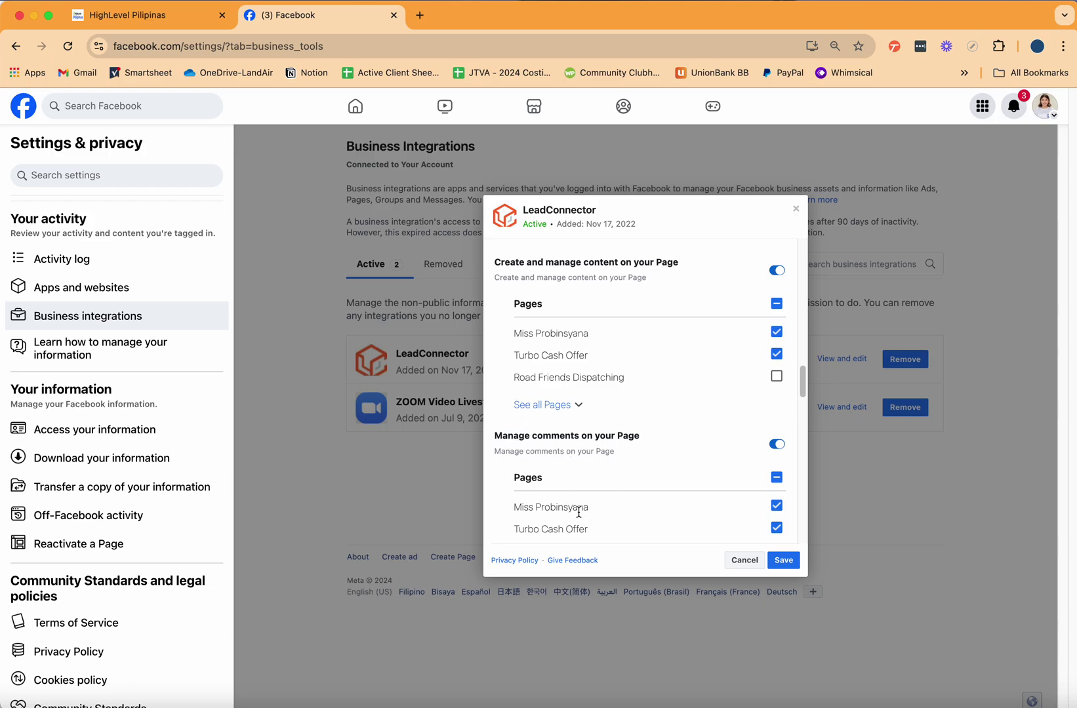
{"action": "left_click_drag", "start_coordinate": [801, 376], "coordinate": [795, 433]}
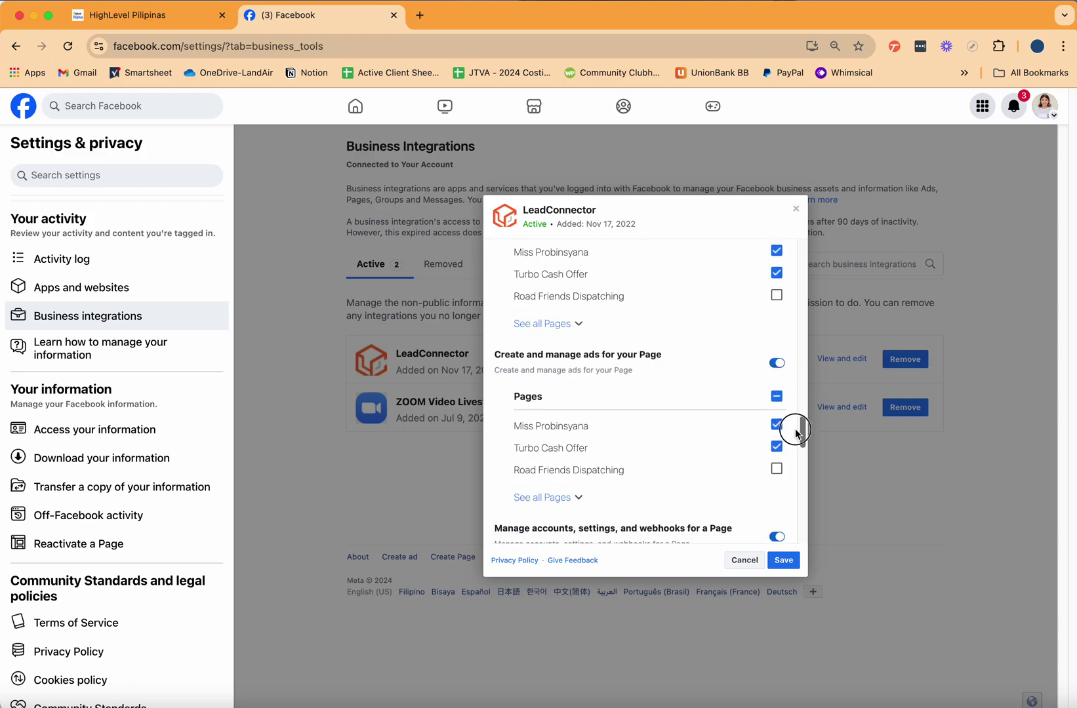
{"action": "scroll", "coordinate": [787, 429], "scroll_direction": "down", "scroll_amount": 4}
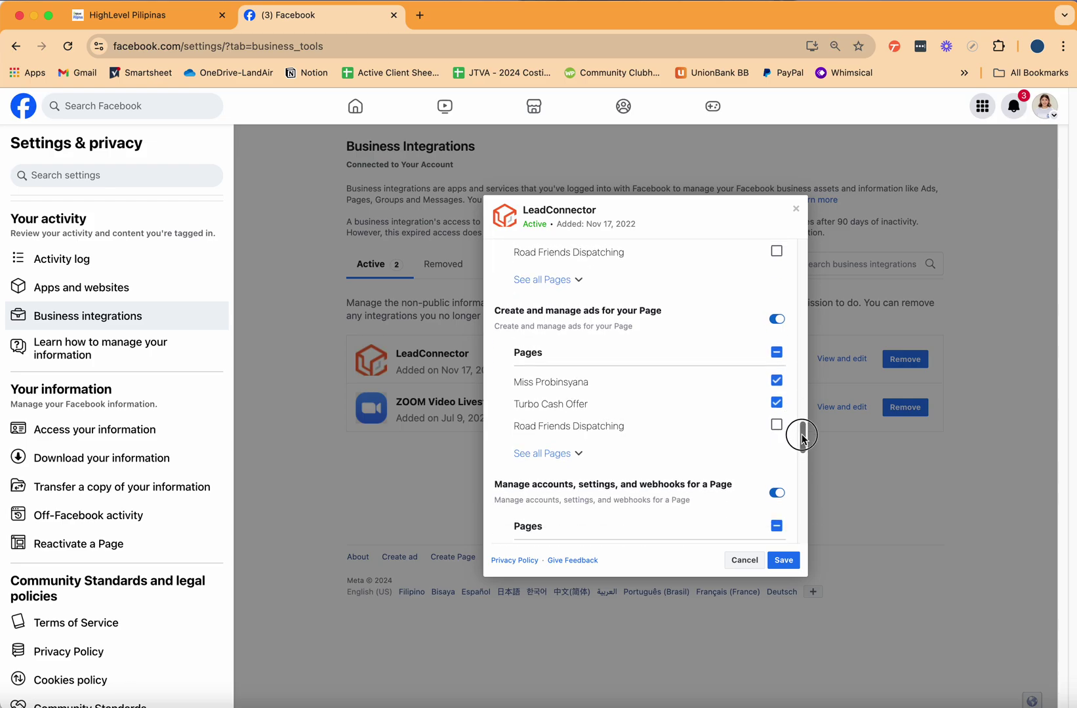
{"action": "scroll", "coordinate": [661, 483], "scroll_direction": "down", "scroll_amount": 10}
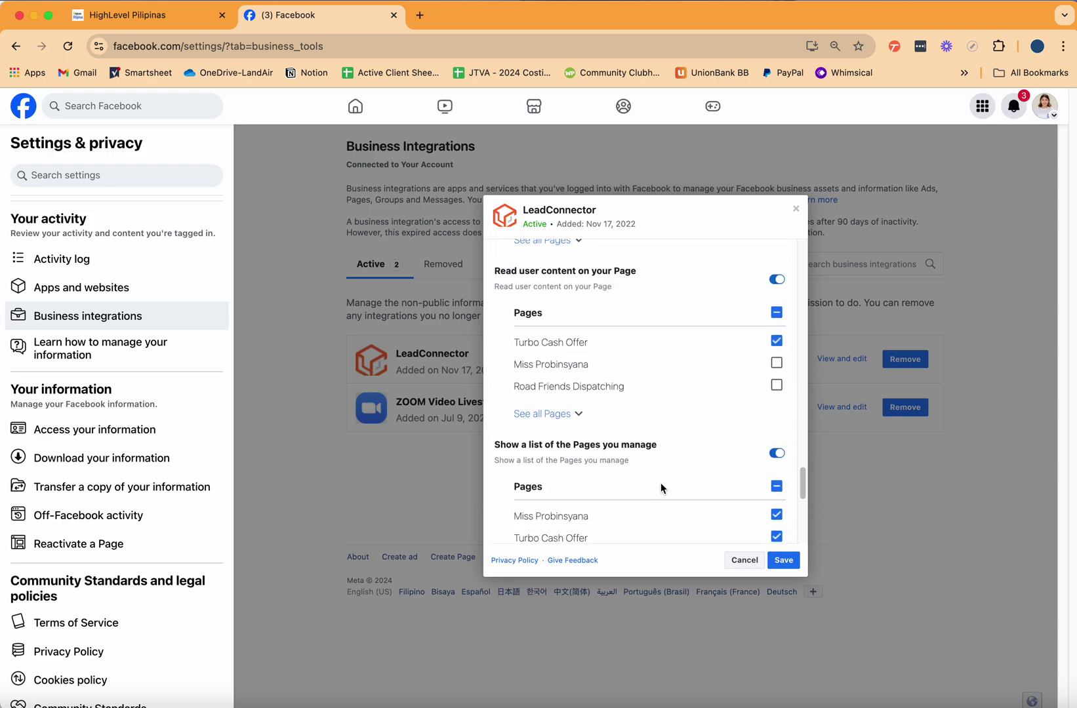
Step: Save LeadConnector's permissions and open the Facebook card's Messenger settings in HighLevel
{"action": "left_click", "coordinate": [783, 561]}
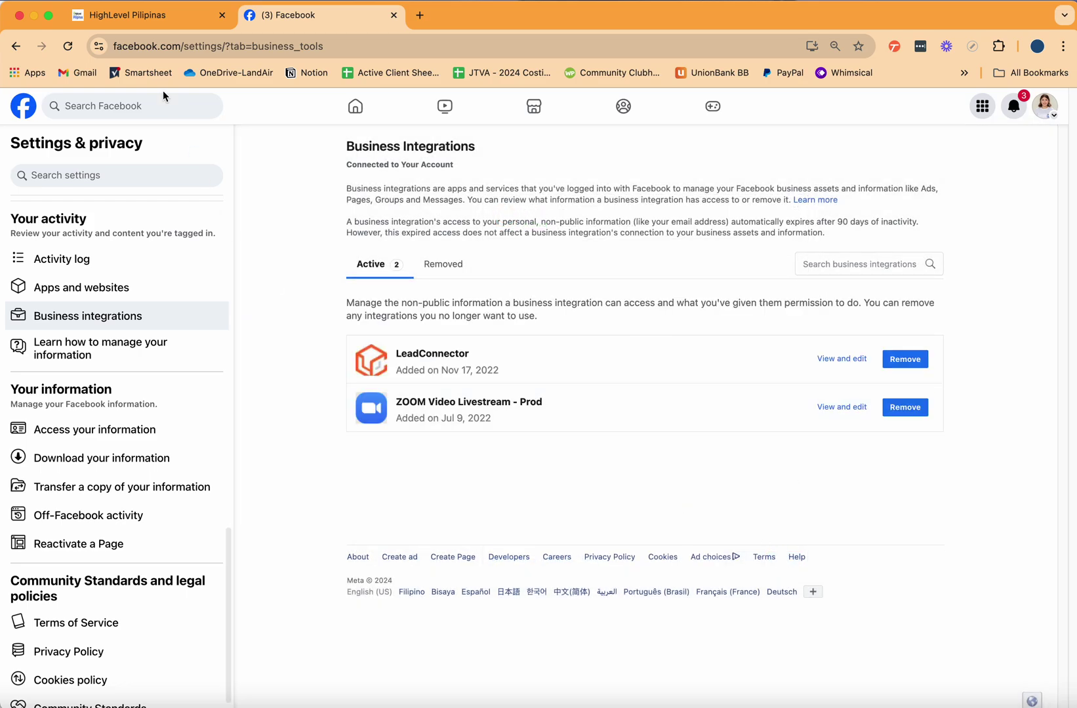
{"action": "left_click", "coordinate": [180, 23]}
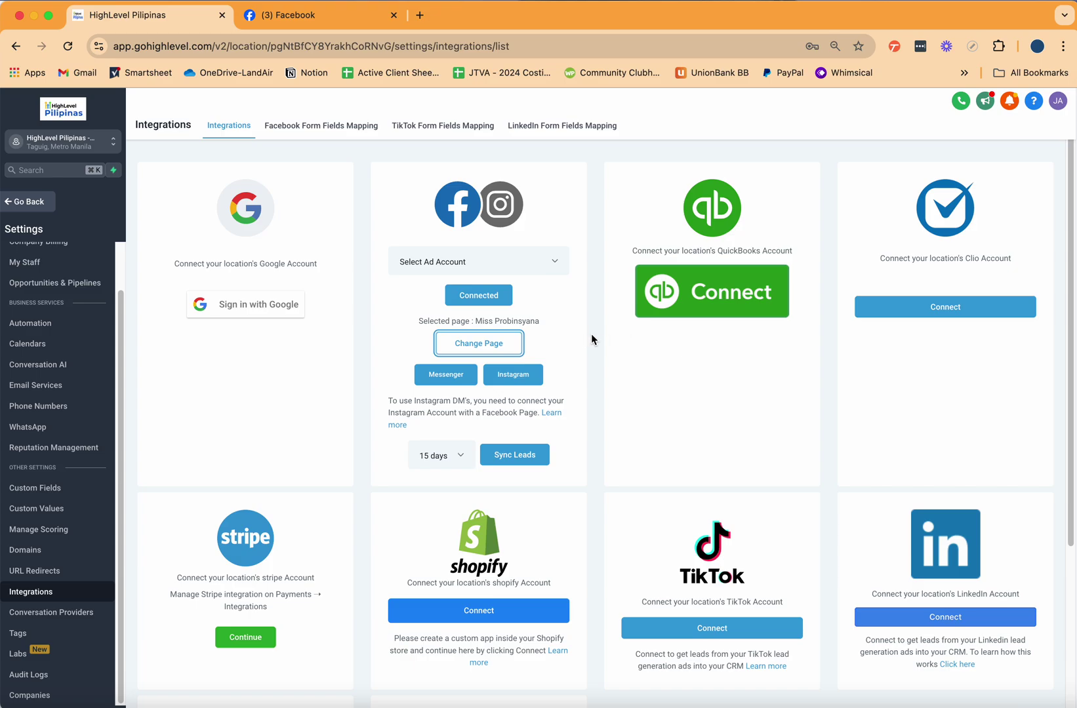
{"action": "left_click", "coordinate": [447, 375]}
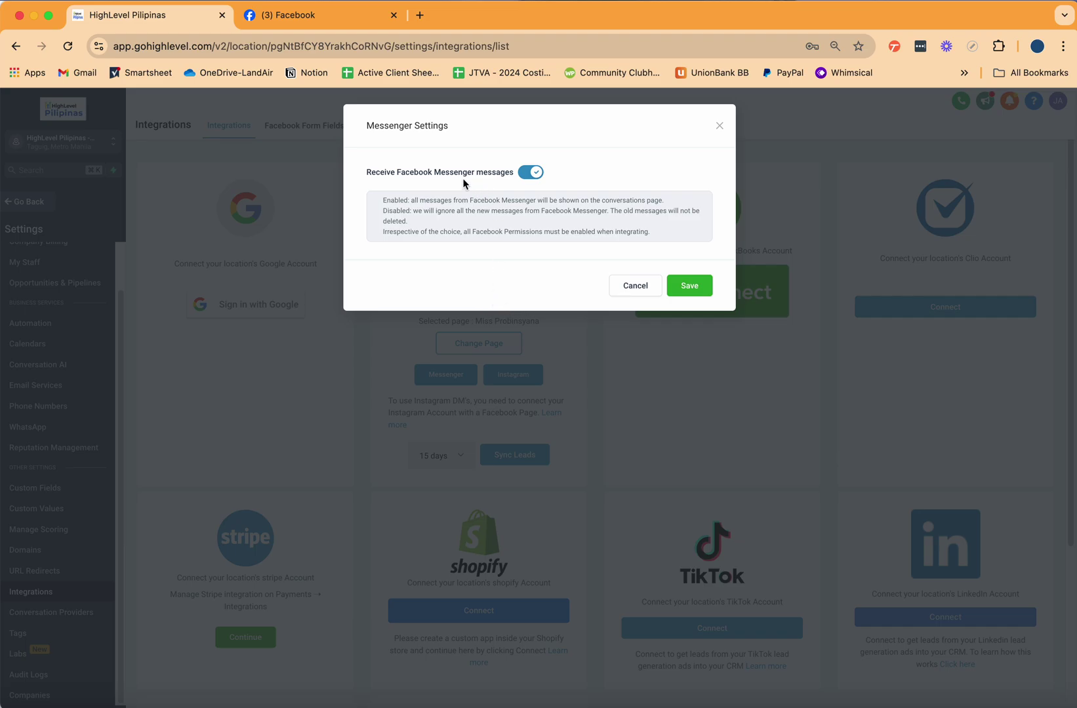
Step: Review the Receive Facebook Messenger messages option and close without changes
{"action": "left_click", "coordinate": [364, 179]}
{"action": "left_click_drag", "start_coordinate": [364, 179], "coordinate": [451, 175]}
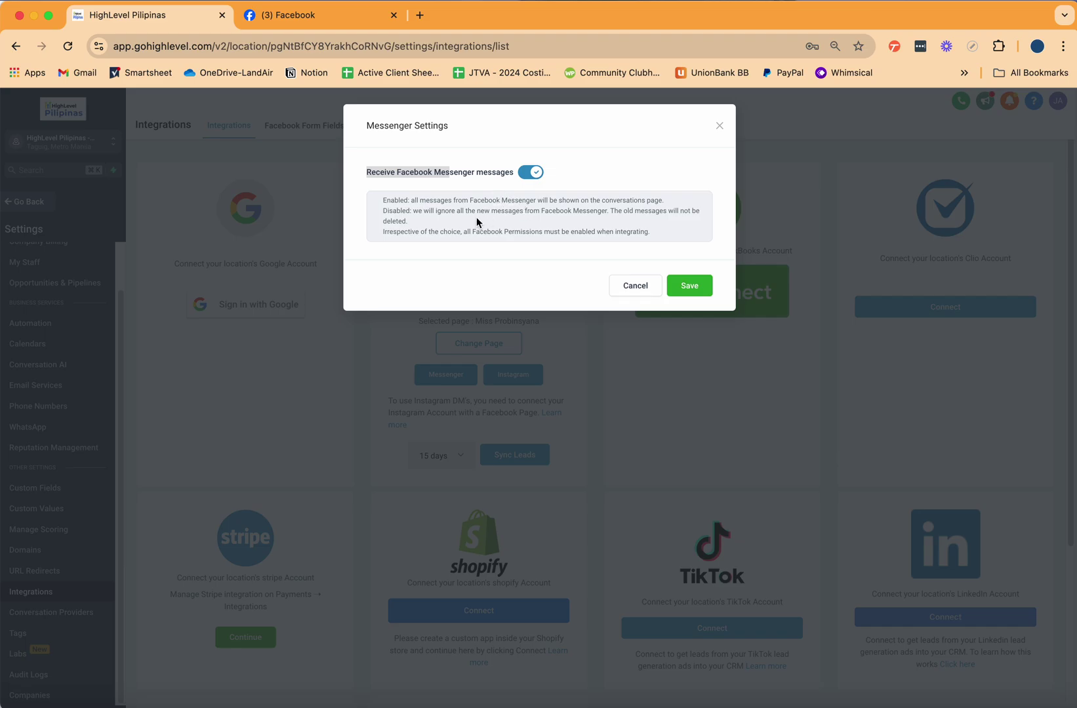
{"action": "left_click_drag", "start_coordinate": [410, 212], "coordinate": [505, 223]}
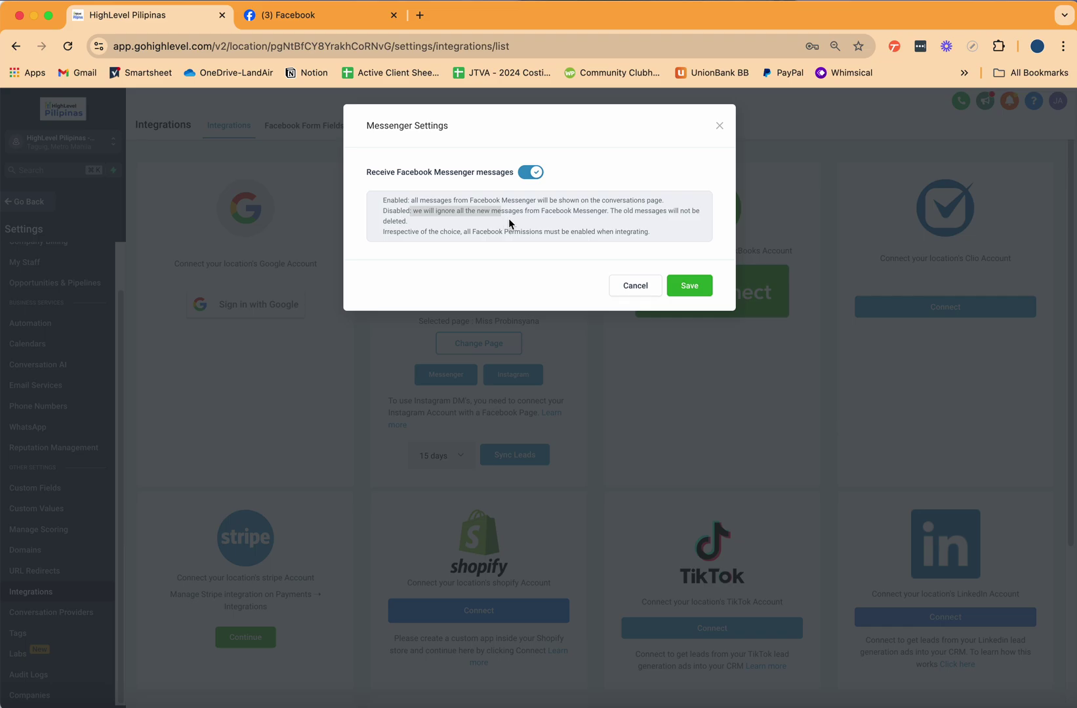
{"action": "left_click", "coordinate": [634, 286]}
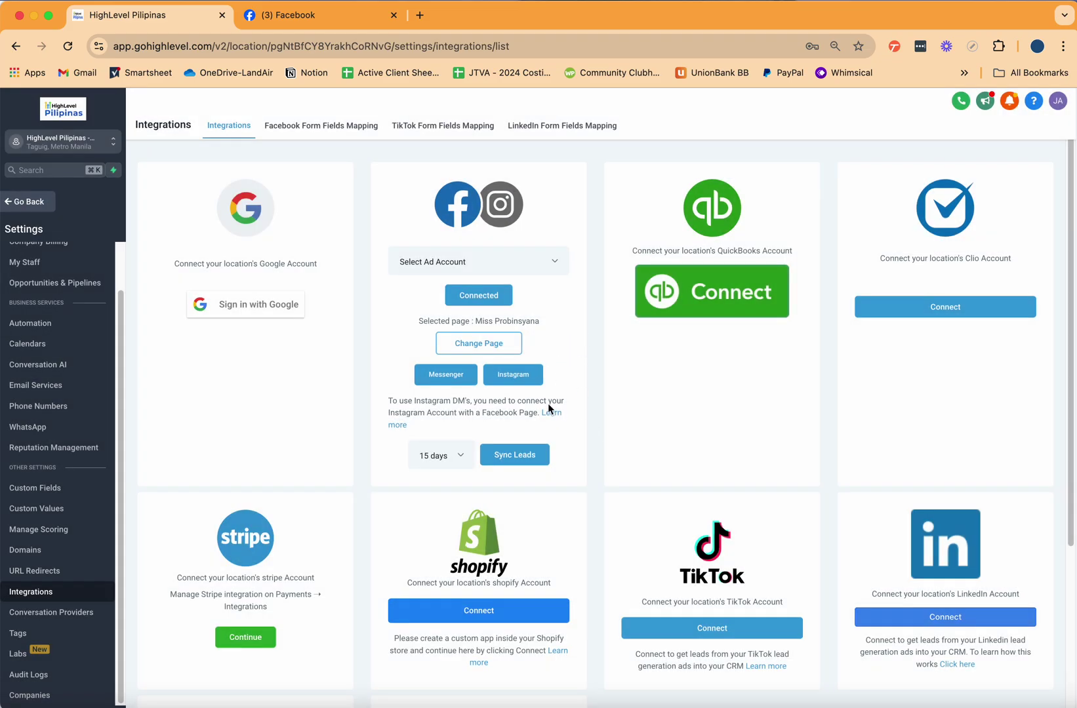
Step: Reconnect the Facebook integration, confirming and continuing with the logged-in account
{"action": "left_click", "coordinate": [512, 374]}
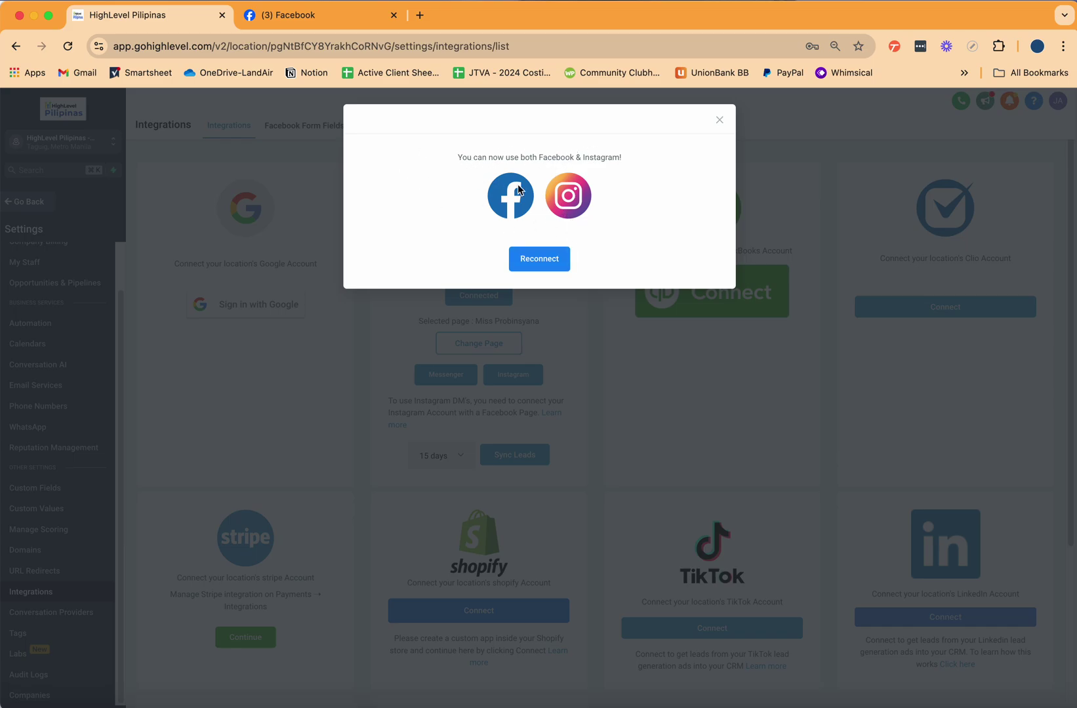
{"action": "left_click", "coordinate": [539, 265]}
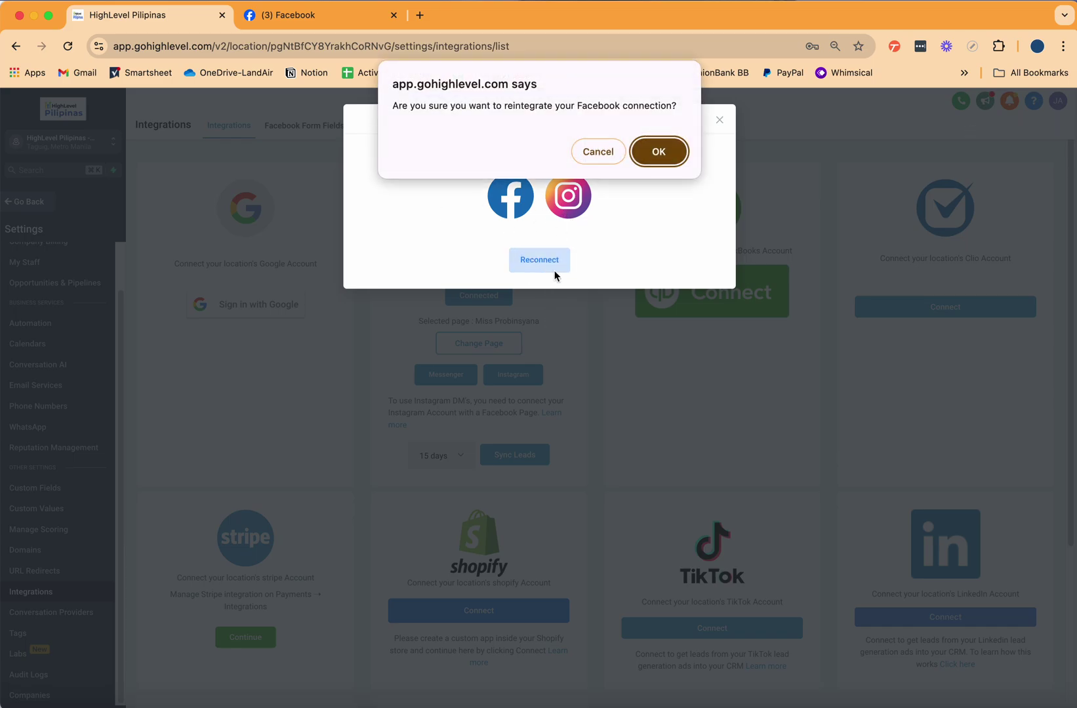
{"action": "left_click", "coordinate": [641, 165]}
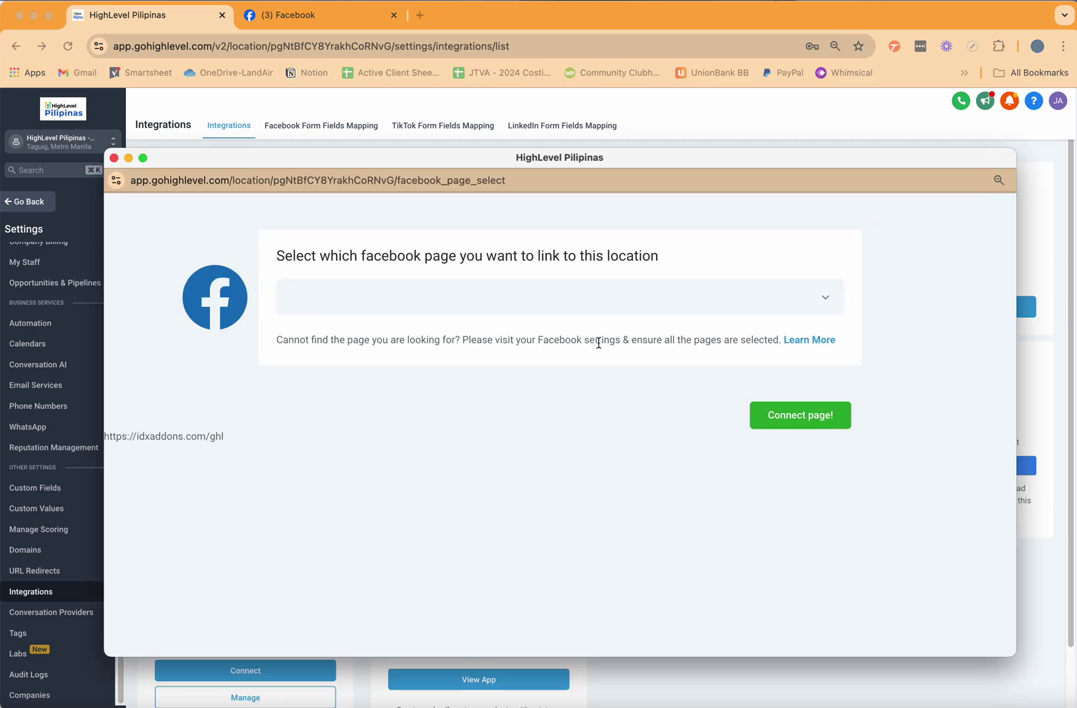
{"action": "left_click", "coordinate": [506, 479]}
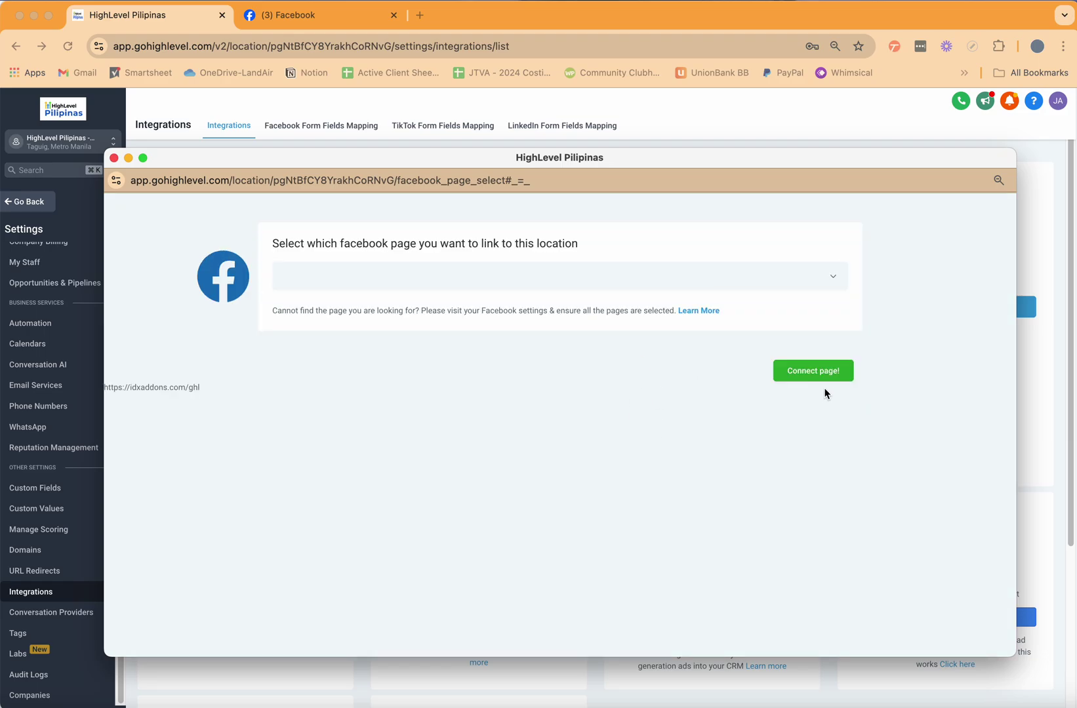
Step: Link the Miss Probinsyana page to this location and return to Conversations
{"action": "left_click", "coordinate": [397, 284]}
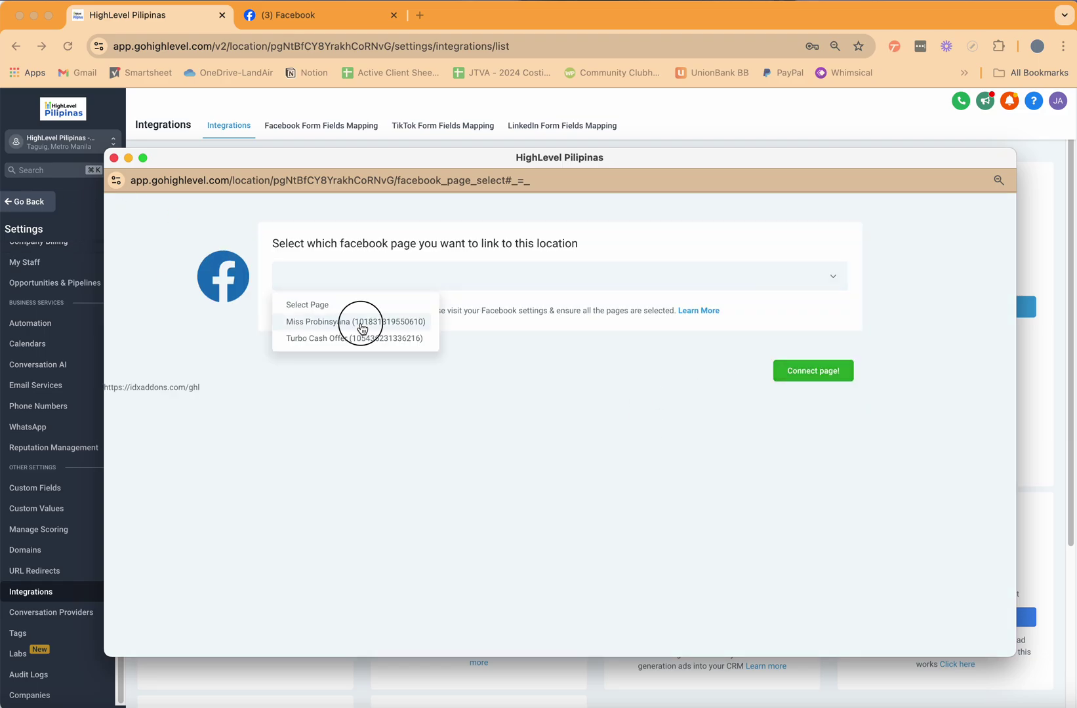
{"action": "left_click", "coordinate": [362, 327]}
{"action": "left_click", "coordinate": [827, 380]}
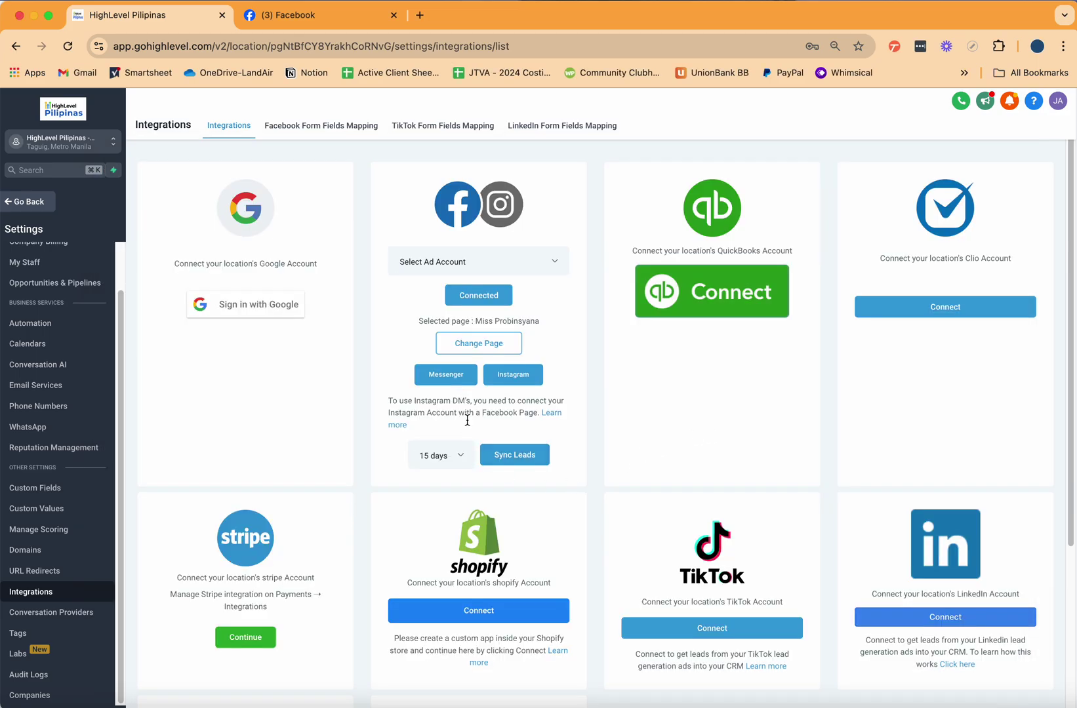
{"action": "left_click", "coordinate": [38, 207]}
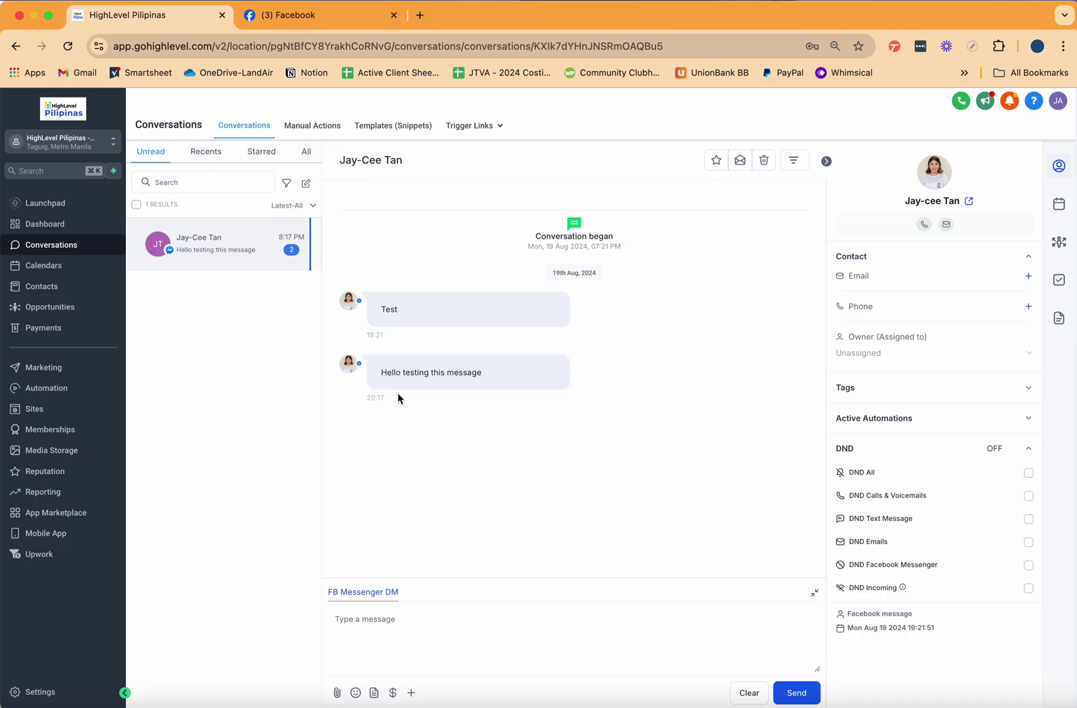
Step: Reply 'Hello Testing 101' to the received test message in the FB Messenger DM conversation
{"action": "left_click_drag", "start_coordinate": [431, 358], "coordinate": [393, 299]}
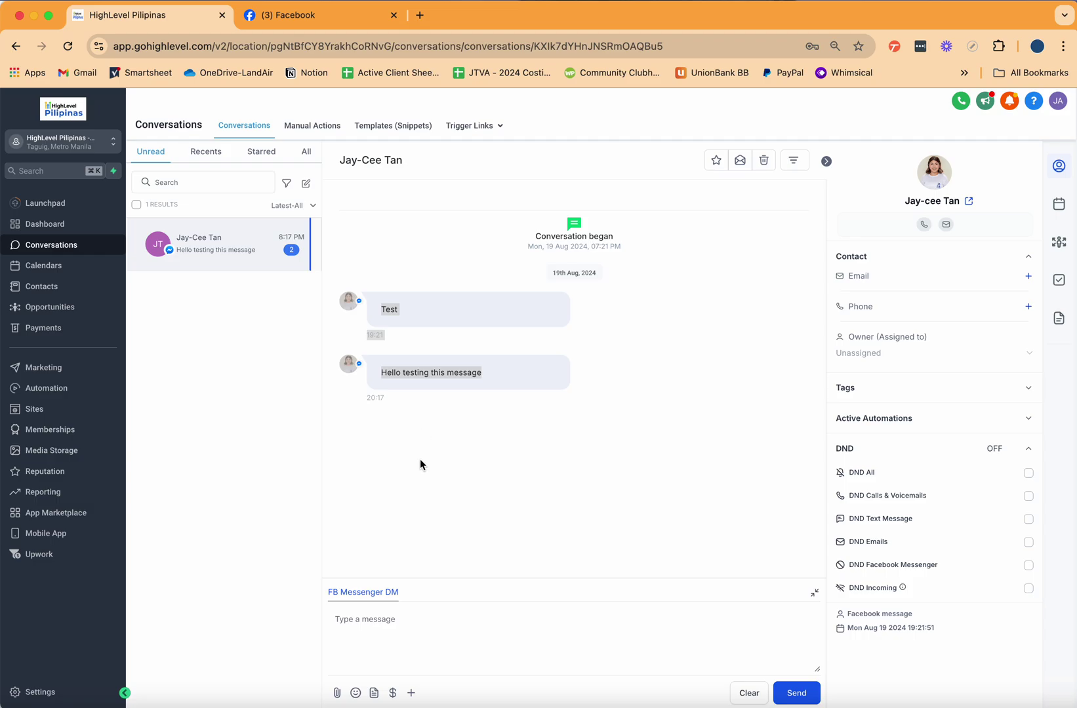
{"action": "left_click", "coordinate": [400, 627]}
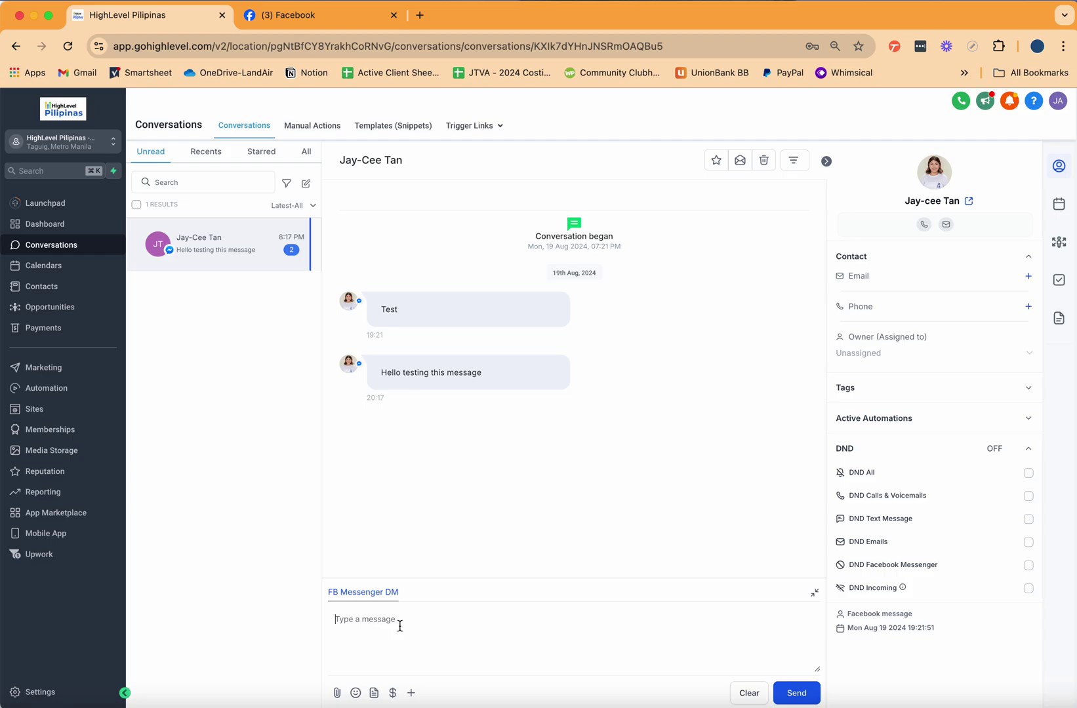
{"action": "type", "text": "Hello Testing 101"}
{"action": "key", "text": "Return"}
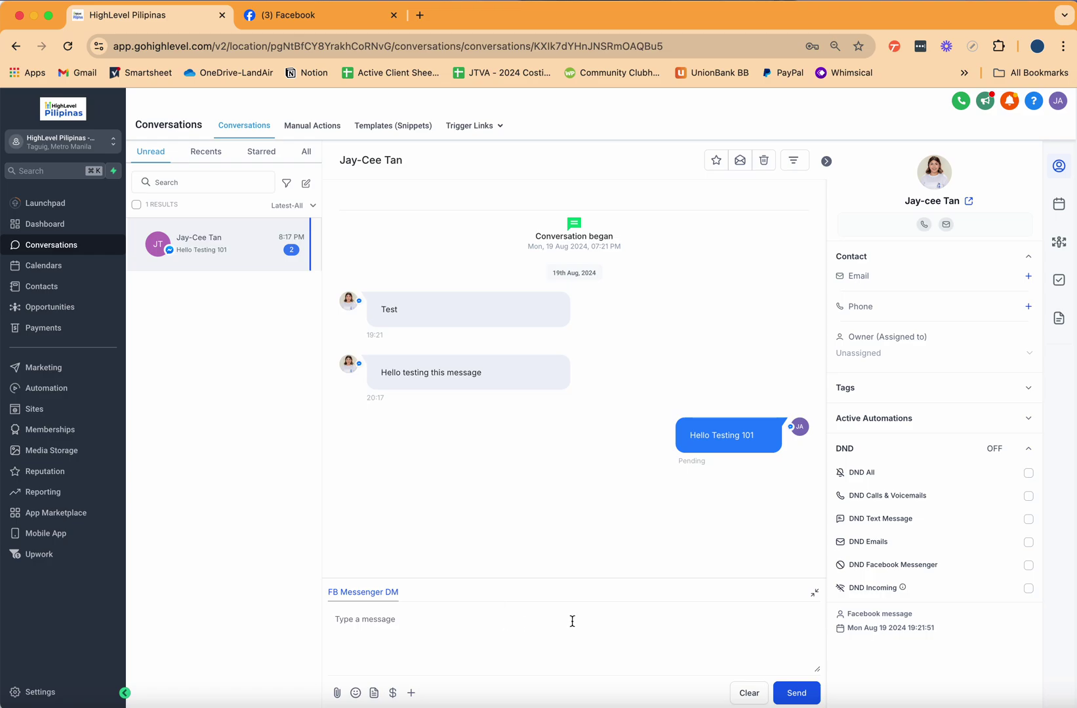
{"action": "left_click", "coordinate": [351, 16]}
Step: Go to the Facebook profile page and verify the sent 'Hello Testing 101' in HighLevel
{"action": "left_click", "coordinate": [1036, 113]}
{"action": "left_click", "coordinate": [860, 152]}
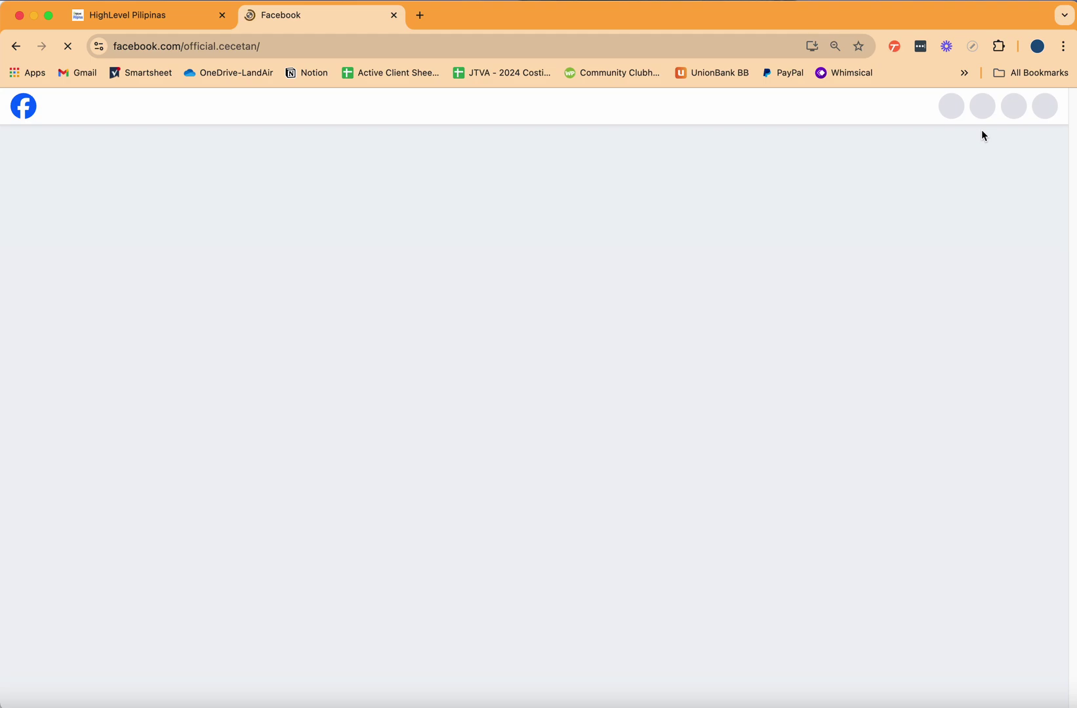
{"action": "left_click", "coordinate": [144, 15]}
{"action": "left_click", "coordinate": [313, 16]}
{"action": "left_click", "coordinate": [168, 24]}
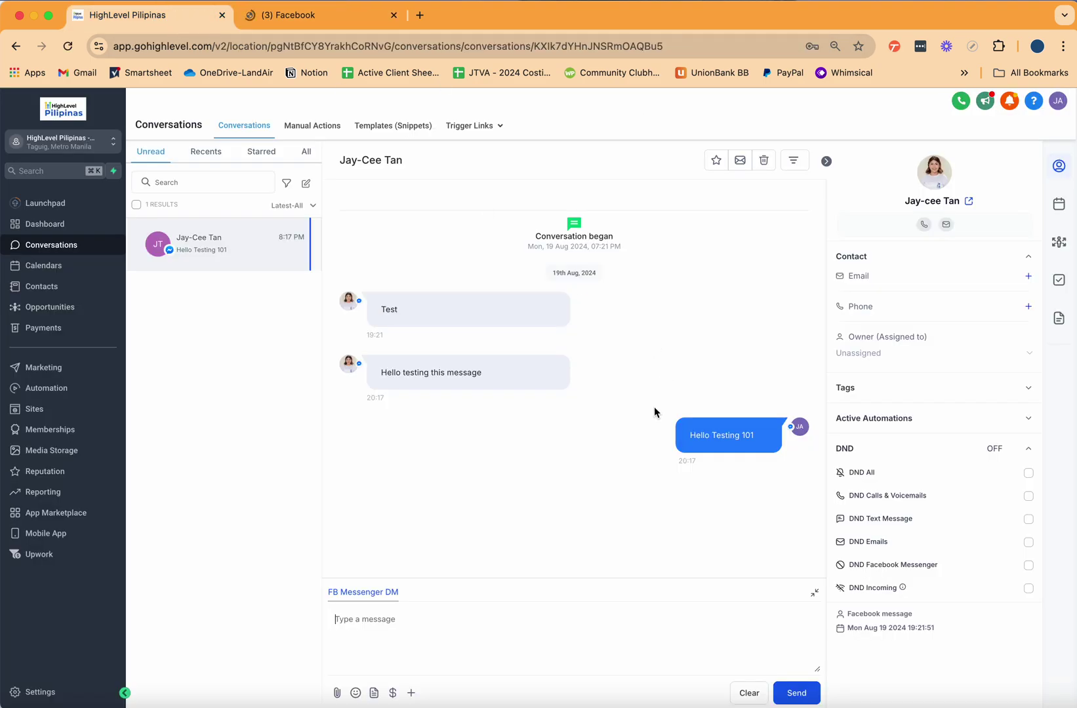
{"action": "left_click_drag", "start_coordinate": [702, 435], "coordinate": [668, 435]}
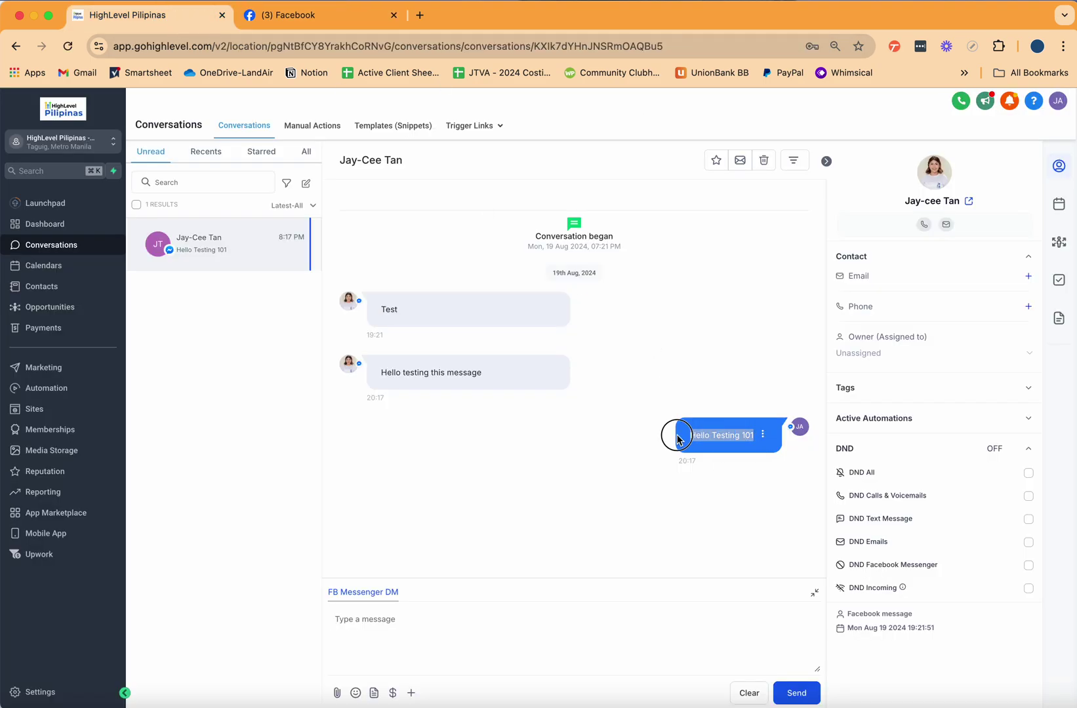
Step: Confirm 'Hello Testing 101' appears in the page's Facebook Messenger chat, then return to HighLevel
{"action": "left_click", "coordinate": [305, 20]}
{"action": "left_click", "coordinate": [981, 106]}
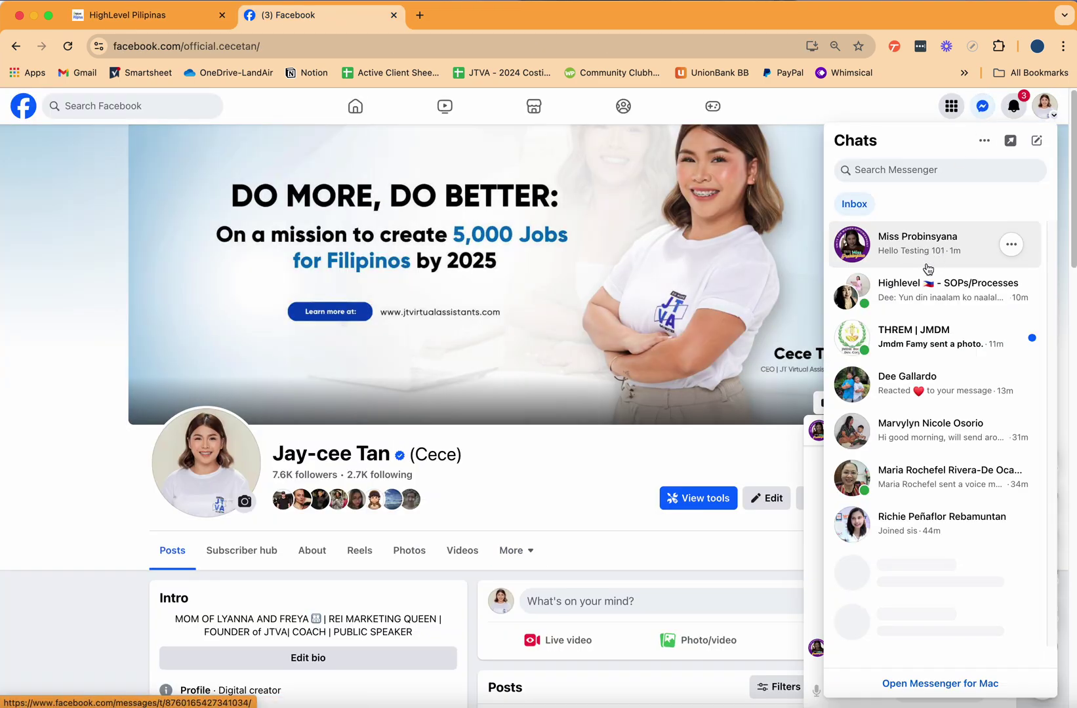
{"action": "left_click", "coordinate": [934, 250]}
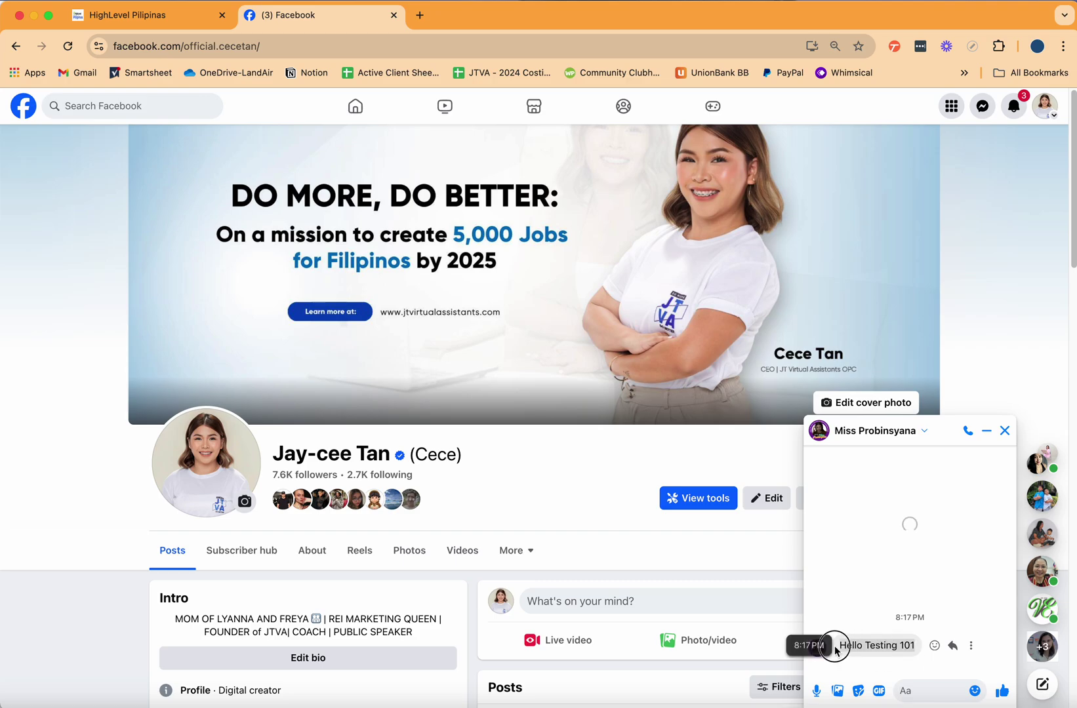
{"action": "left_click", "coordinate": [235, 7]}
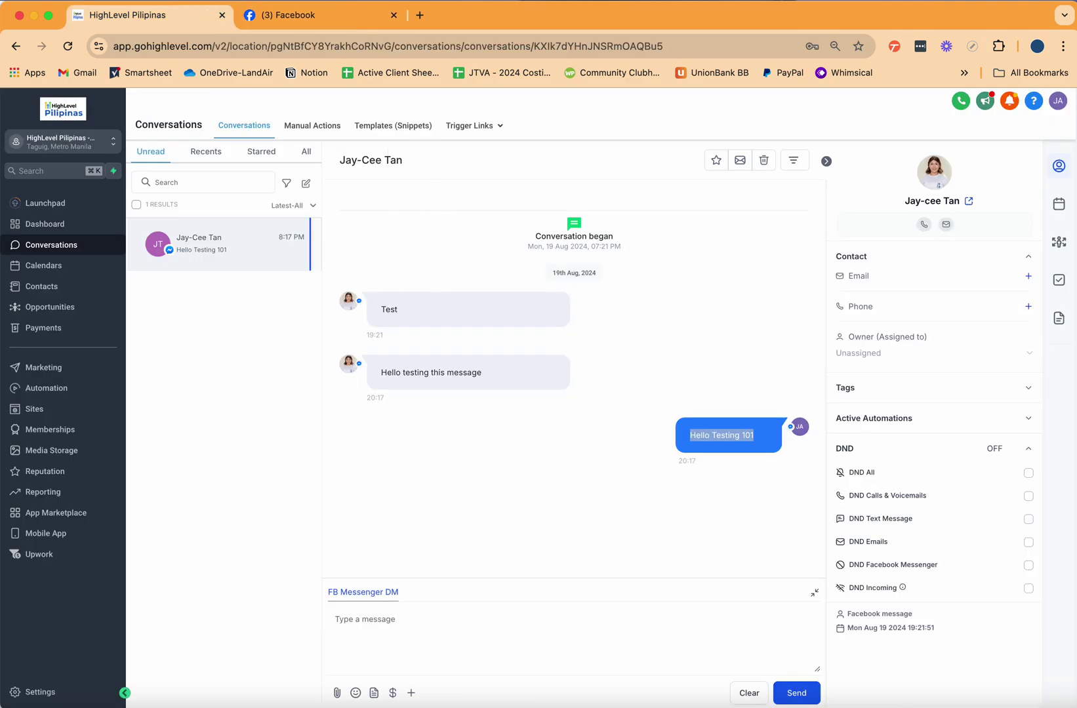
Step: Open Settings to view the Business Profile details, including the America/Los_Angeles time zone
{"action": "left_click", "coordinate": [25, 692]}
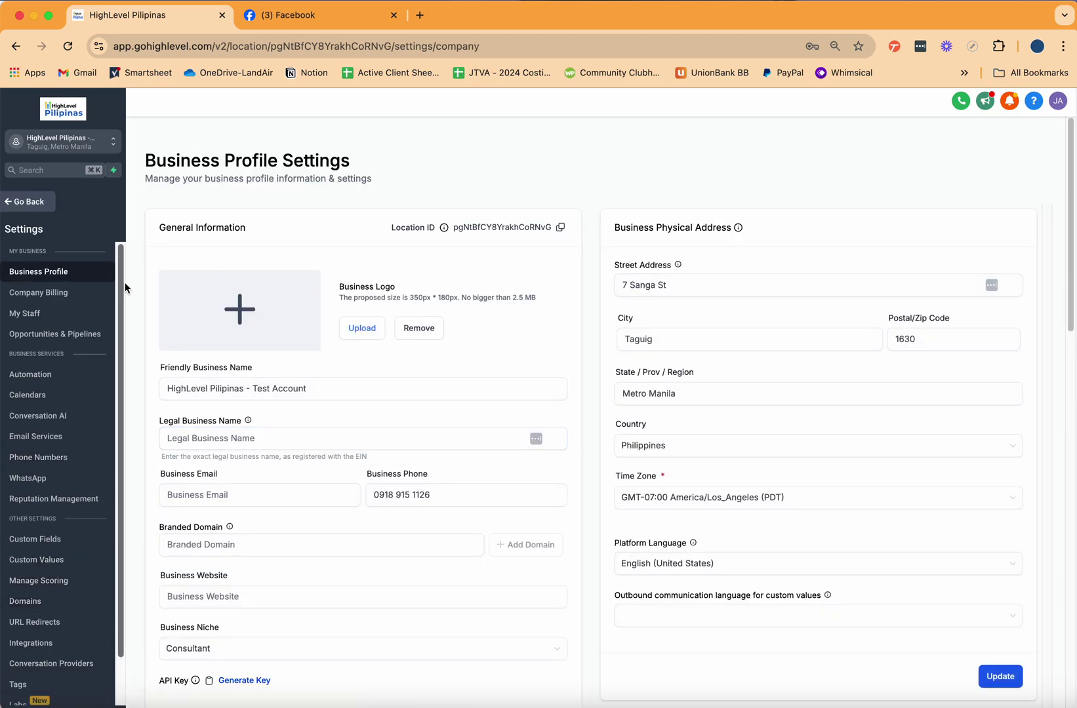
{"action": "scroll", "coordinate": [79, 525], "scroll_direction": "down", "scroll_amount": 2}
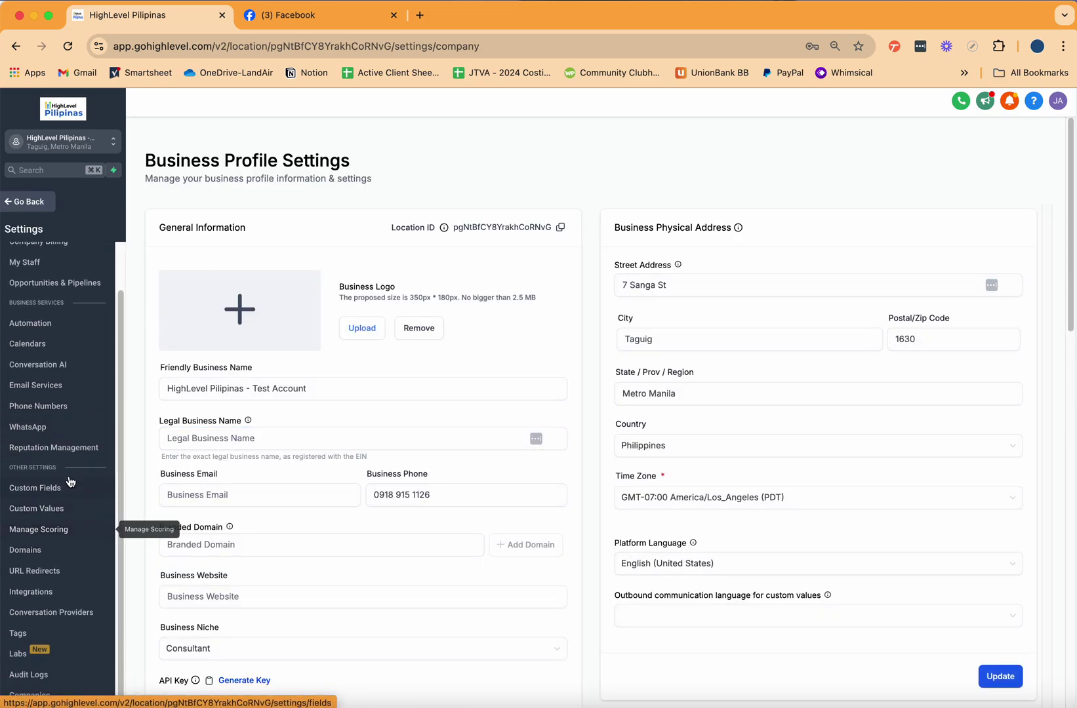